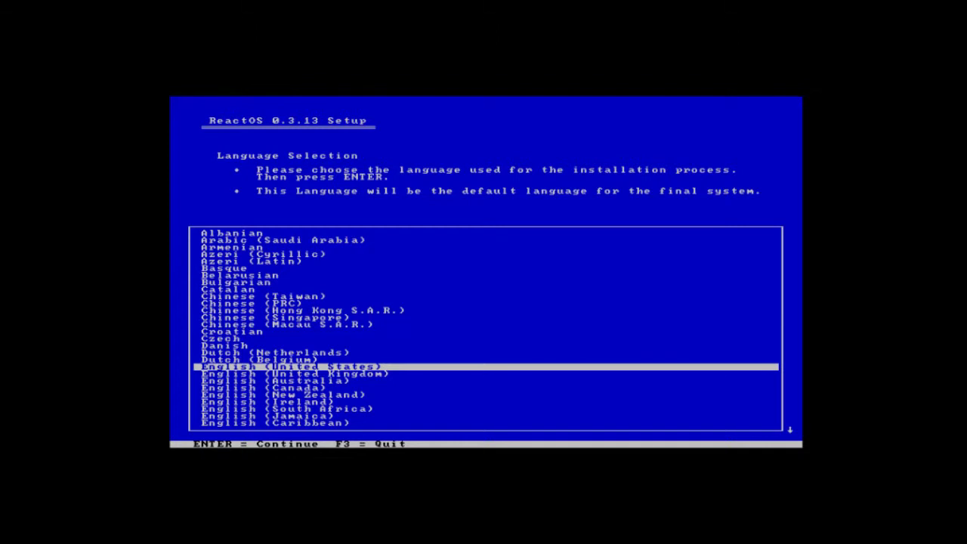
Choose English (United Kingdom) as the ReactOS setup language and confirm it.
key(Down)
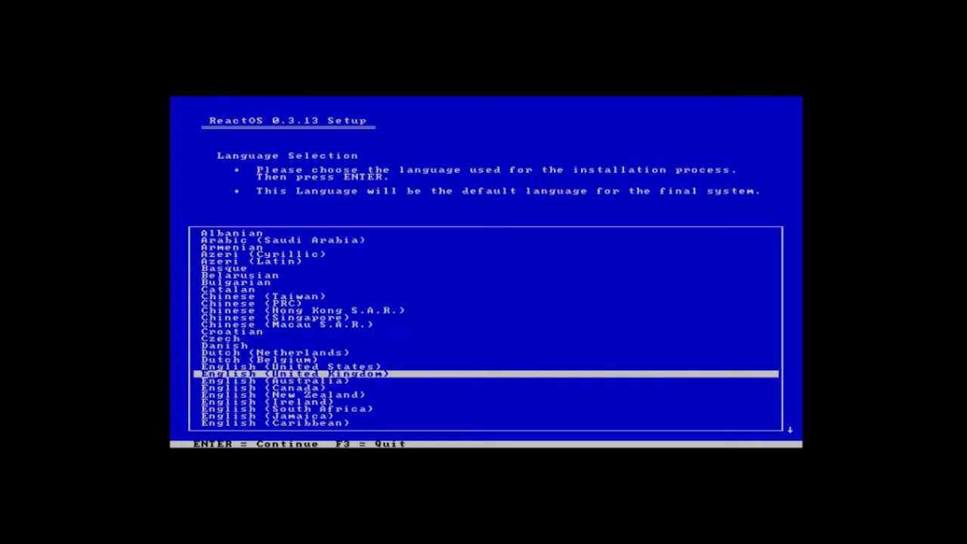
key(Up)
key(Down)
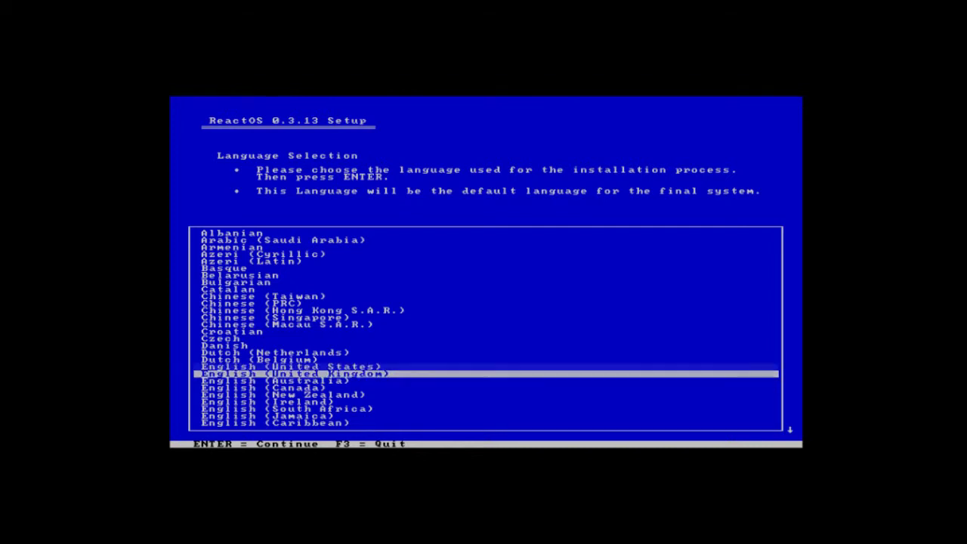
key(Up)
key(Down)
key(Return)
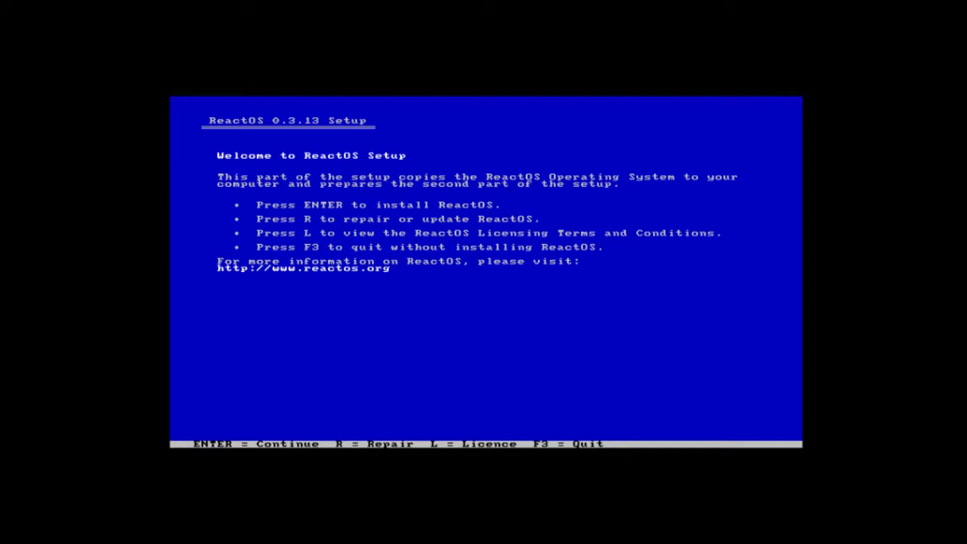
Start the install, accept the device settings, and create a FAT partition on Harddisk 0.
key(Return)
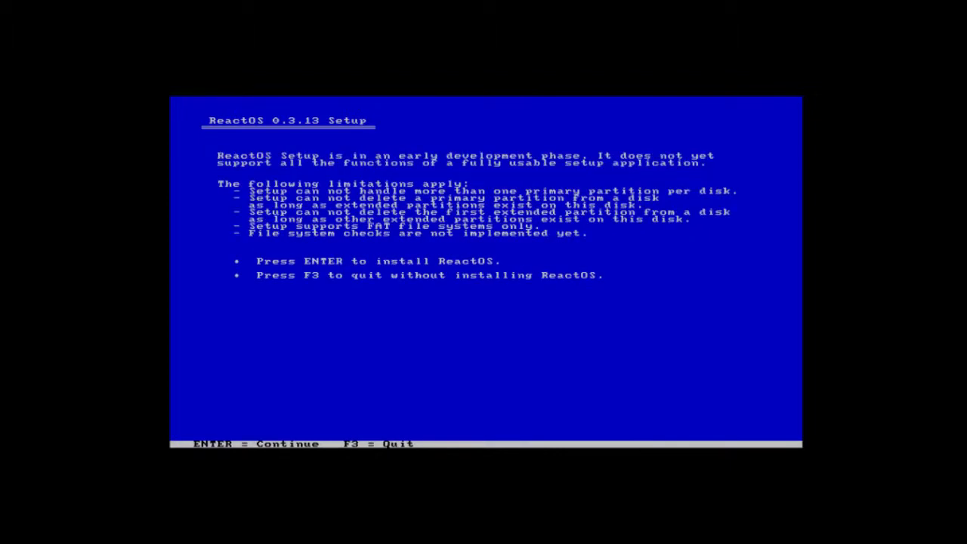
key(Return)
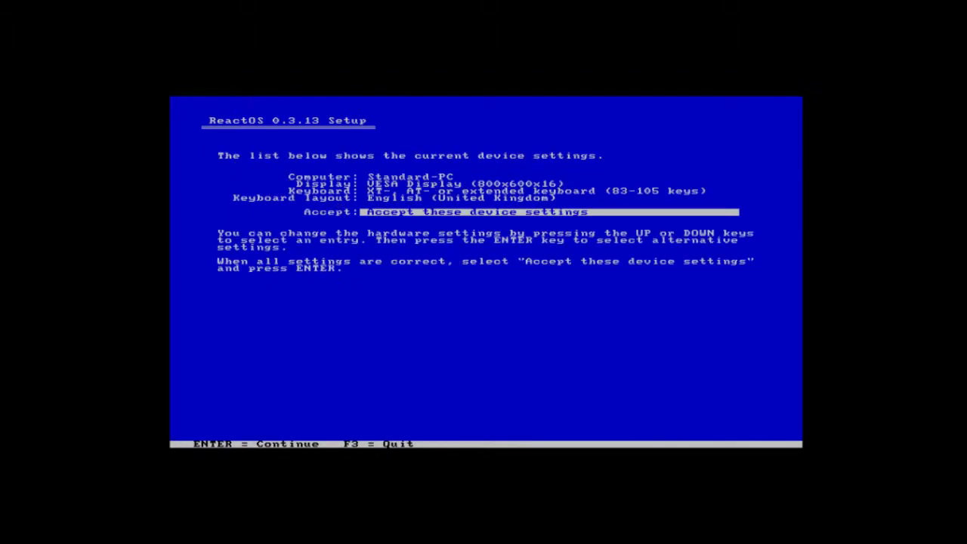
key(Up)
key(Up)
key(Up)
key(Down)
key(Down)
key(Down)
key(Return)
key(Return)
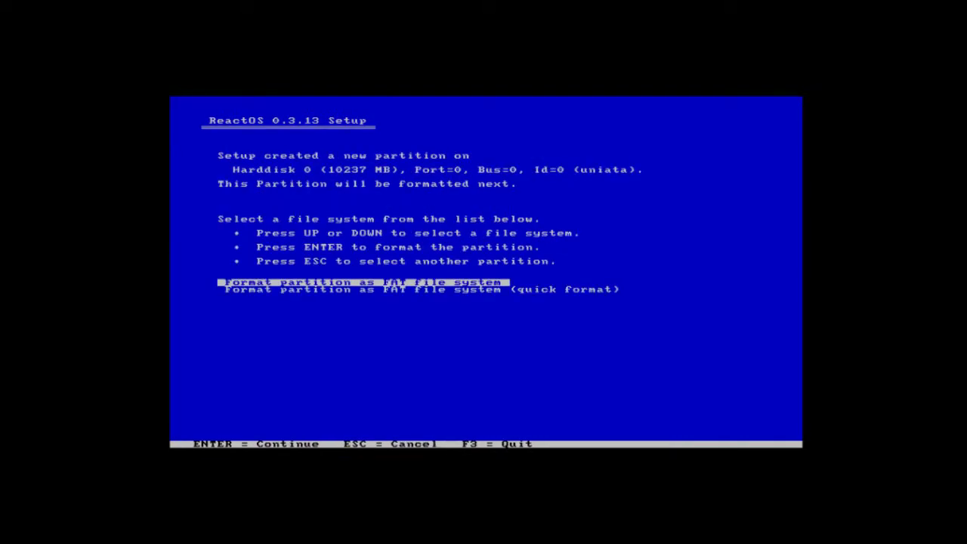
key(Return)
key(Return)
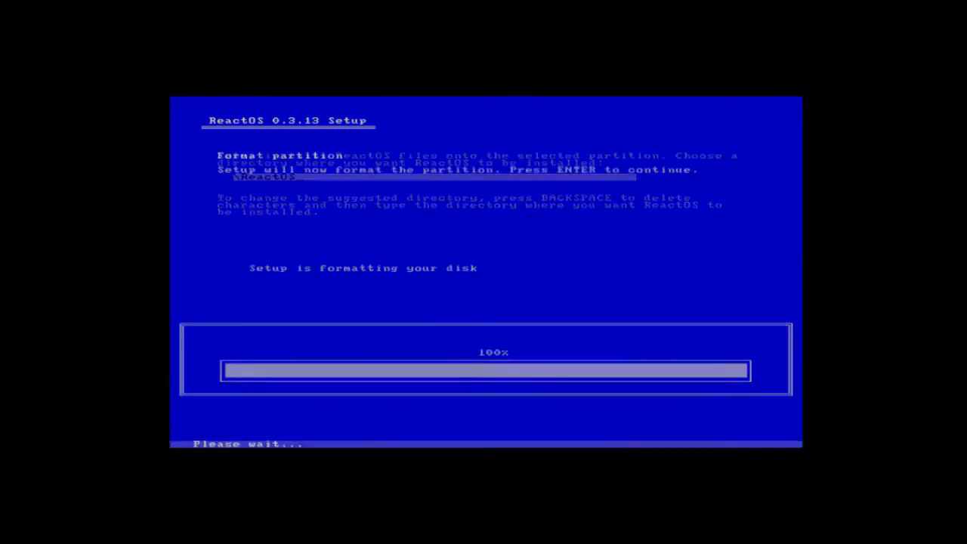
key(Return)
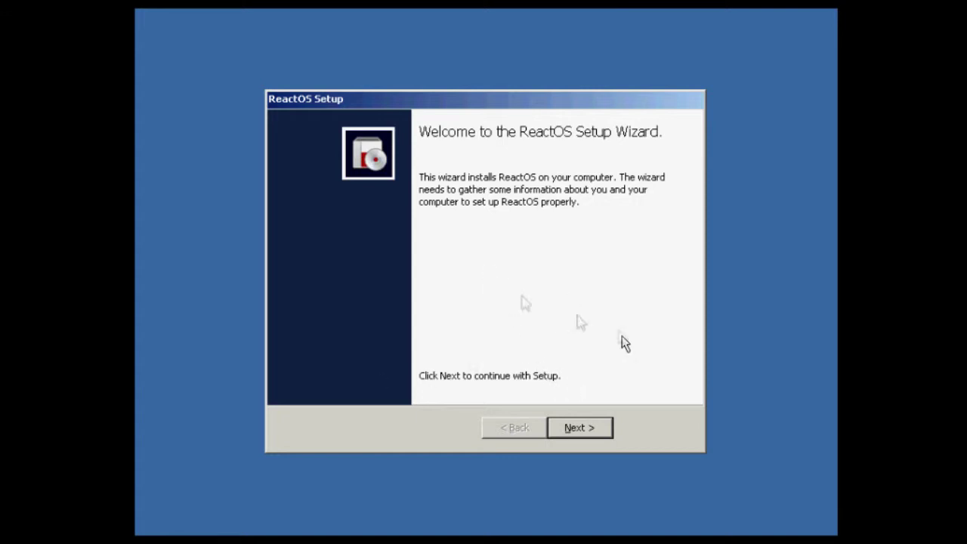
Move past the welcome page and read through the Acknowledgements list to the next page.
click(585, 425)
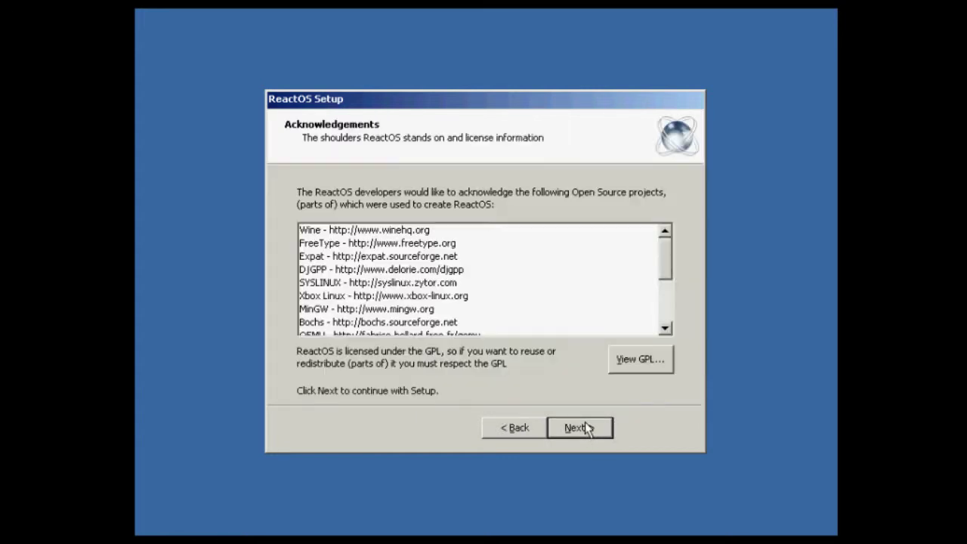
scroll(383, 280, down, 3)
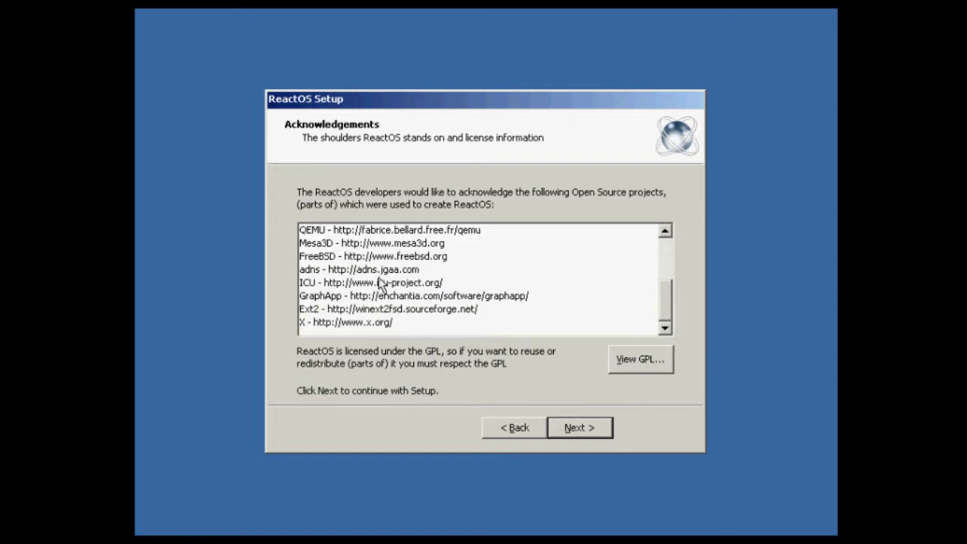
scroll(381, 282, up, 3)
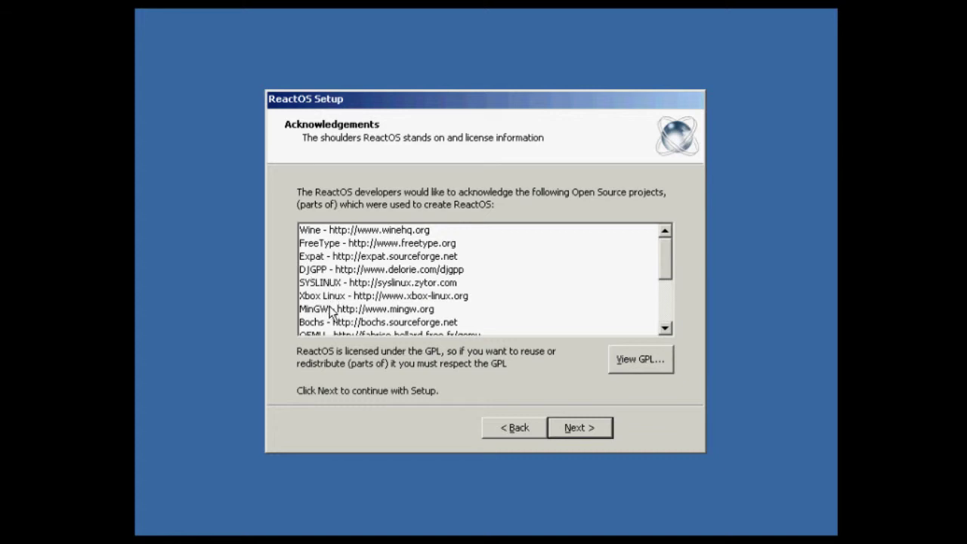
scroll(326, 308, down, 1)
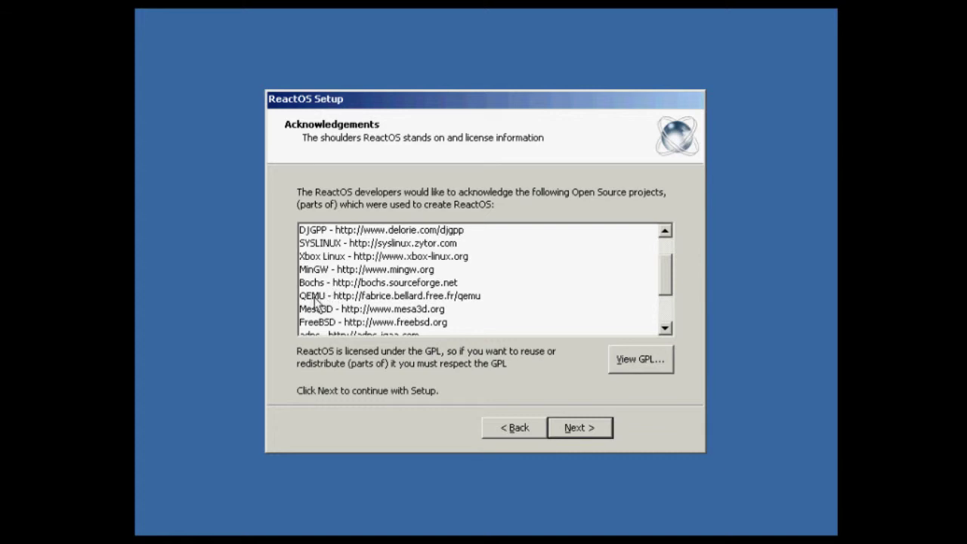
scroll(353, 324, down, 1)
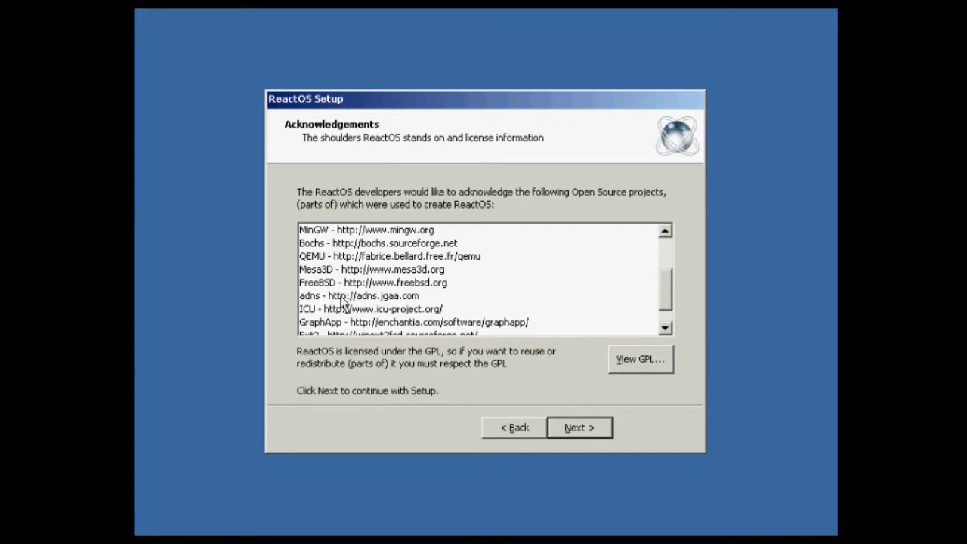
scroll(343, 302, down, 1)
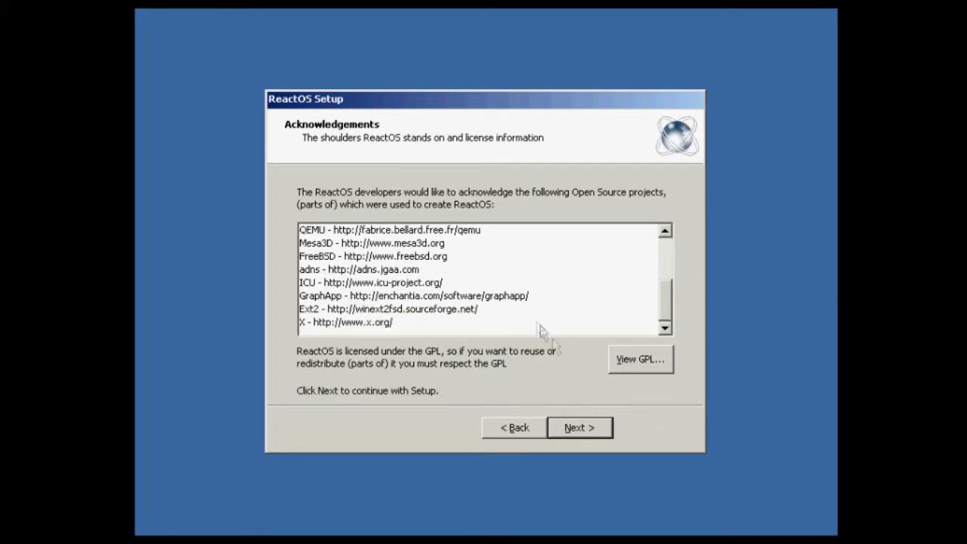
click(574, 432)
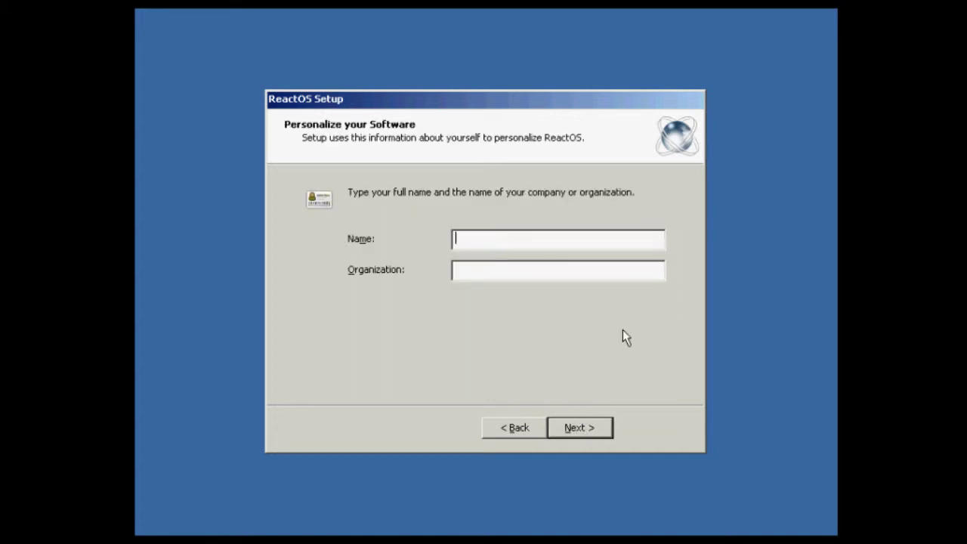
Enter the owner's name and rename the computer from COMPUTERNAME to REACTOS.
text(Ben)
key(Return)
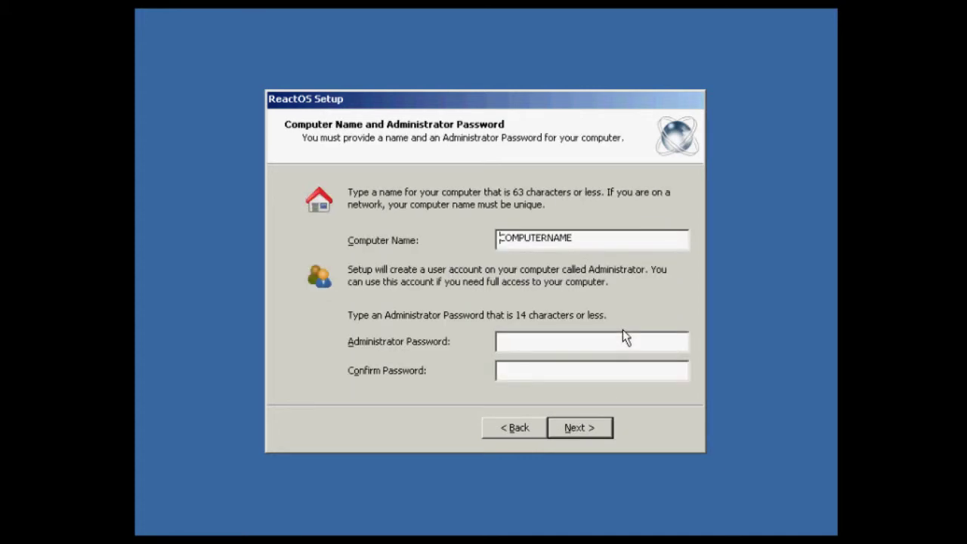
double_click(633, 237)
text(REACTOSS)
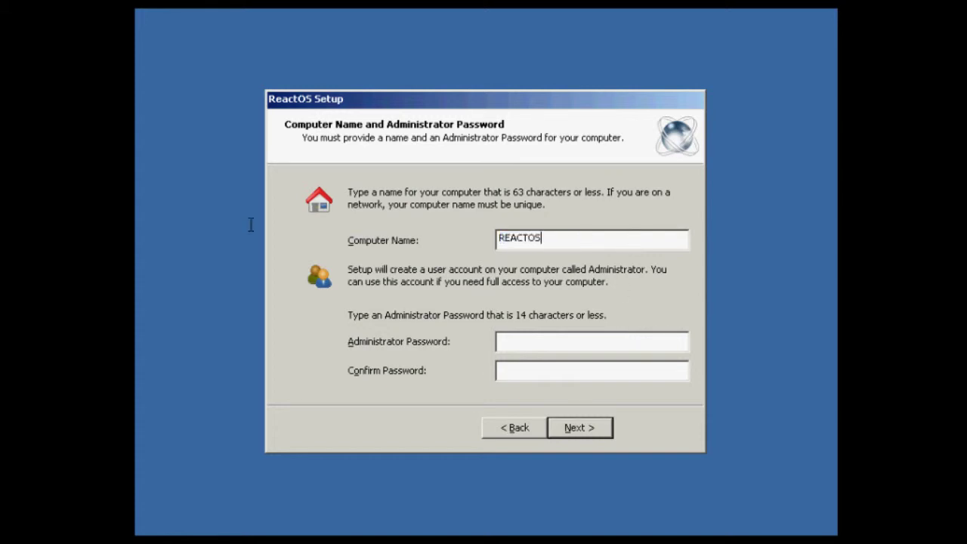
Set and confirm the administrator password, then accept the regional and date/time settings.
click(563, 236)
text(password)
key(Tab)
text(password)
key(Return)
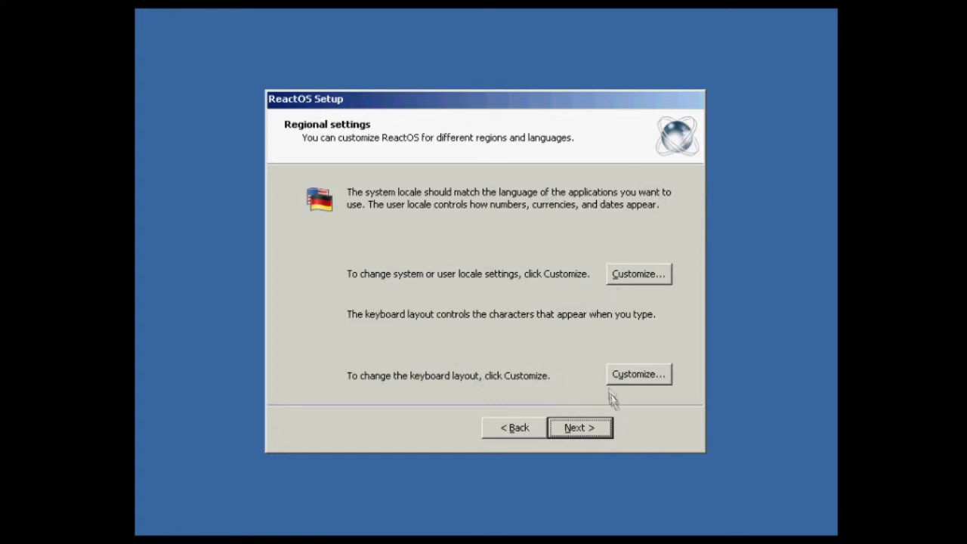
click(584, 431)
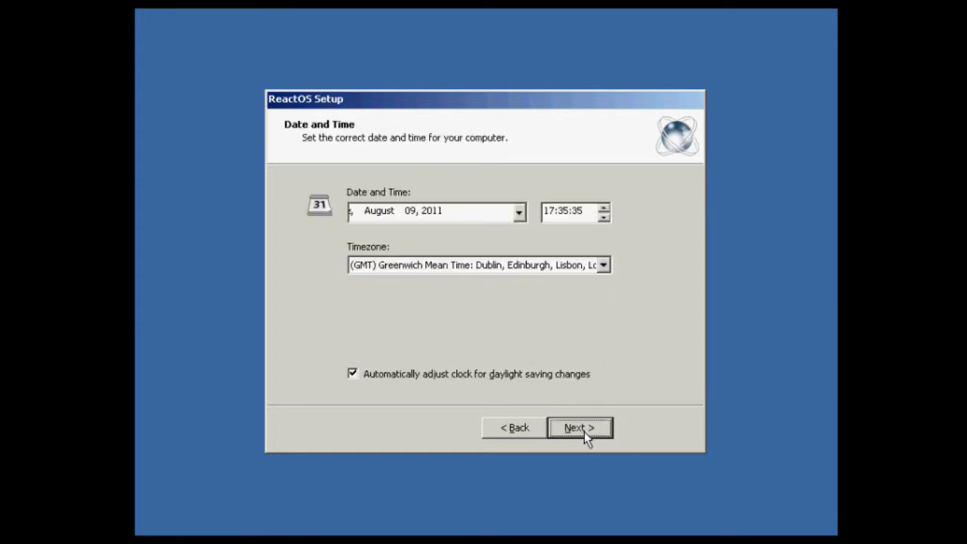
click(583, 431)
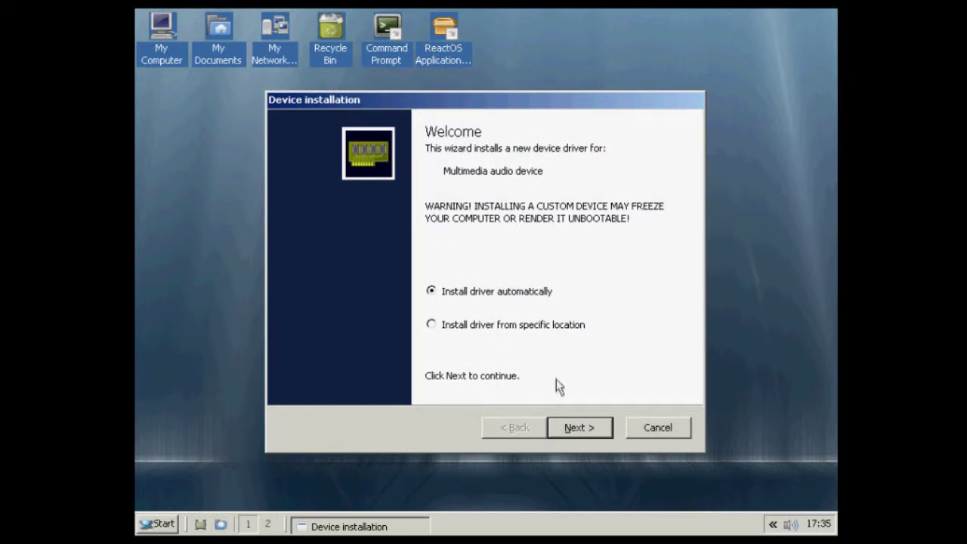
Dismiss the failed driver installs for the multimedia audio and system devices.
click(565, 427)
click(564, 431)
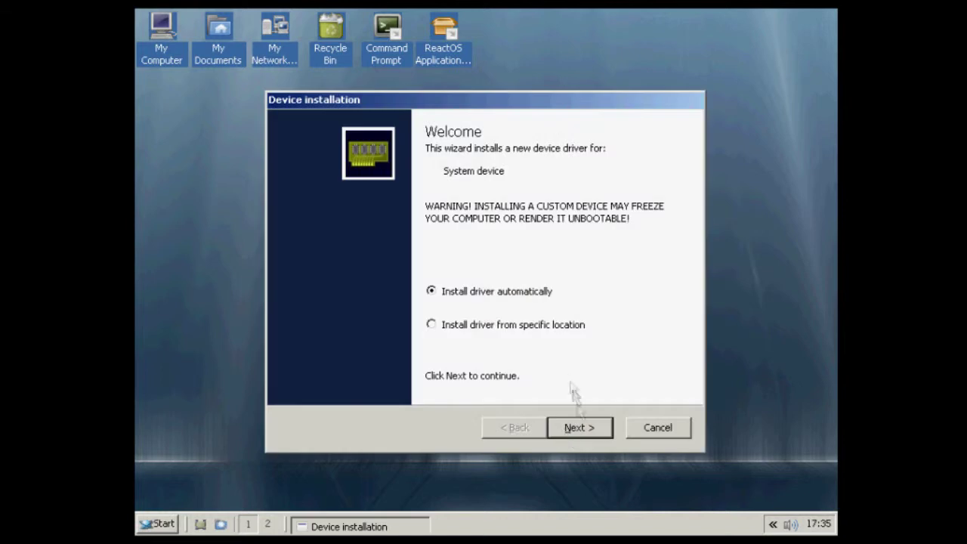
click(580, 428)
click(580, 429)
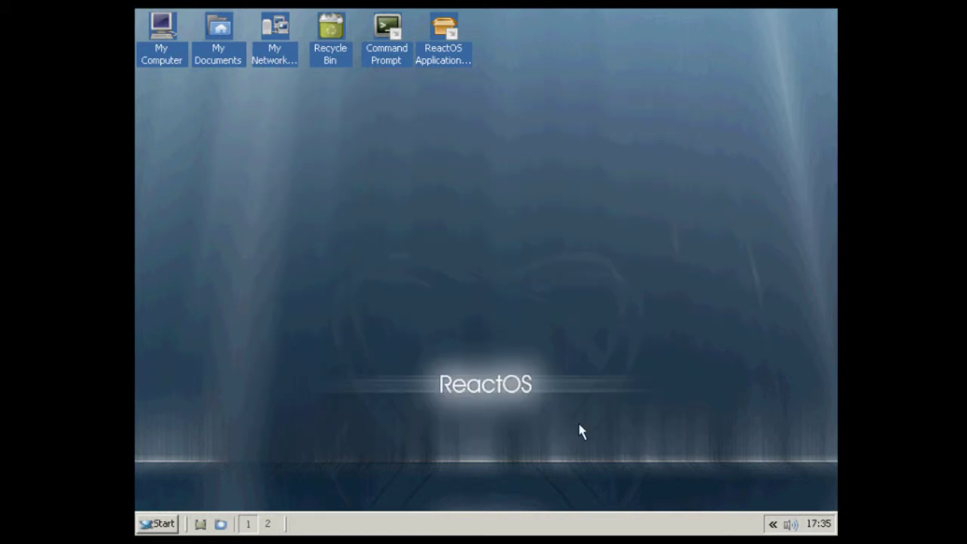
right_click(521, 241)
click(423, 274)
right_click(360, 167)
click(468, 281)
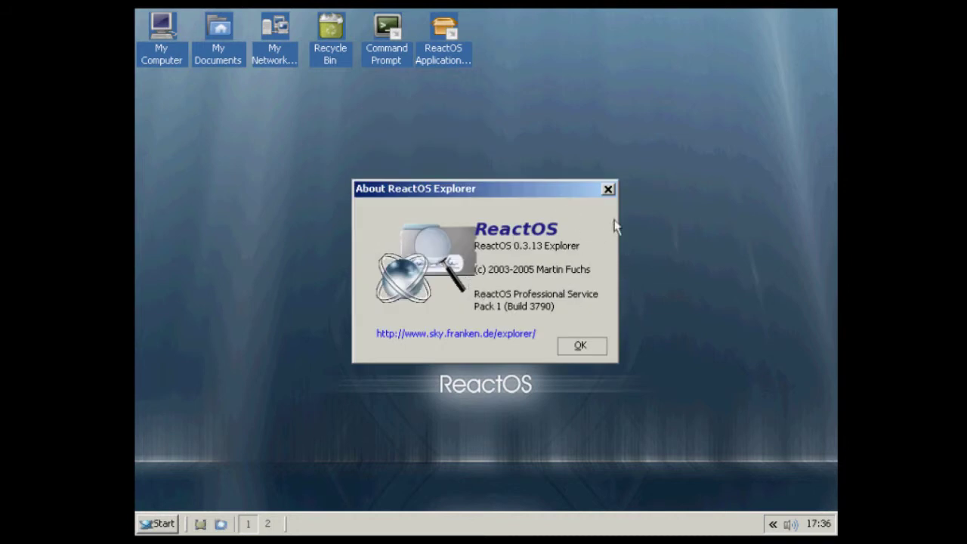
click(608, 189)
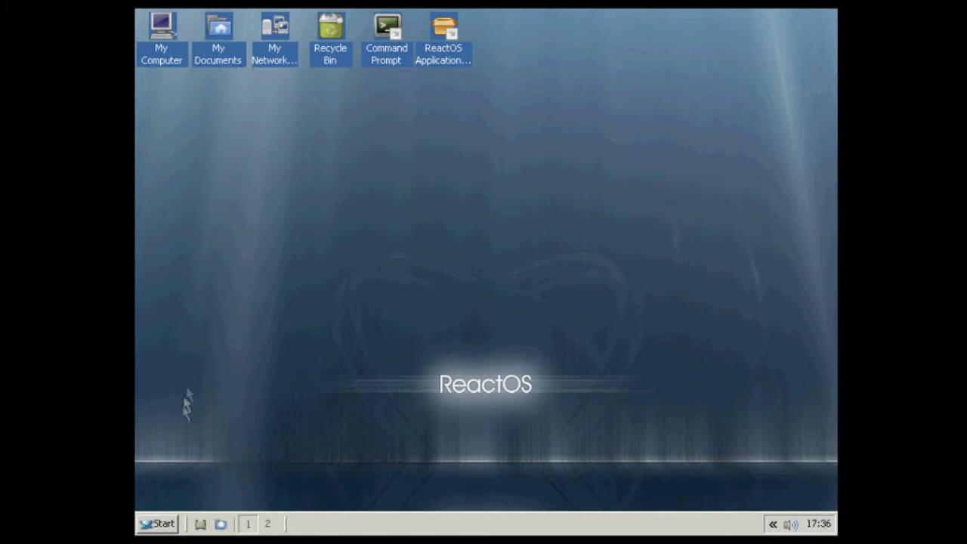
Open Start > Programs and look through the Accessibility, Accessories, Games and System Tools submenus.
click(157, 523)
mouse_move(235, 225)
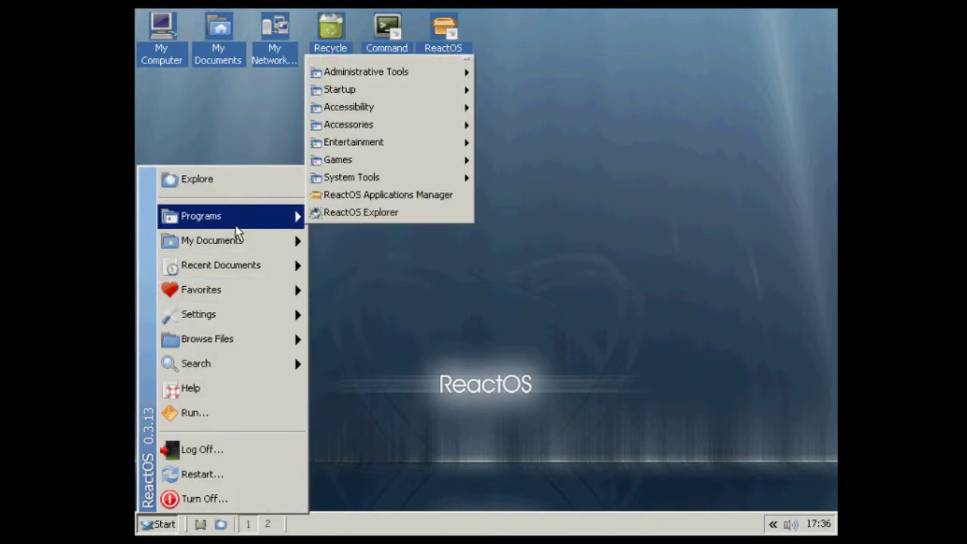
mouse_move(369, 75)
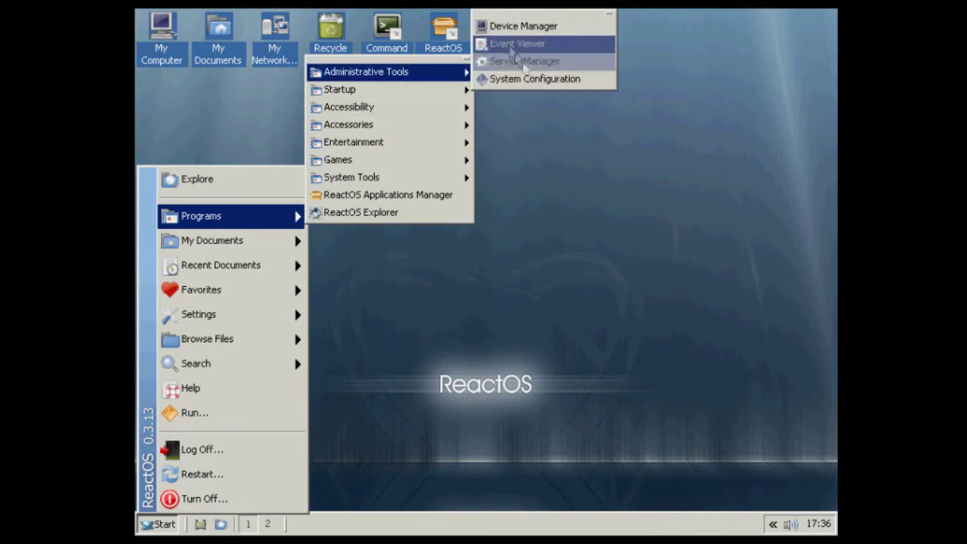
mouse_move(452, 90)
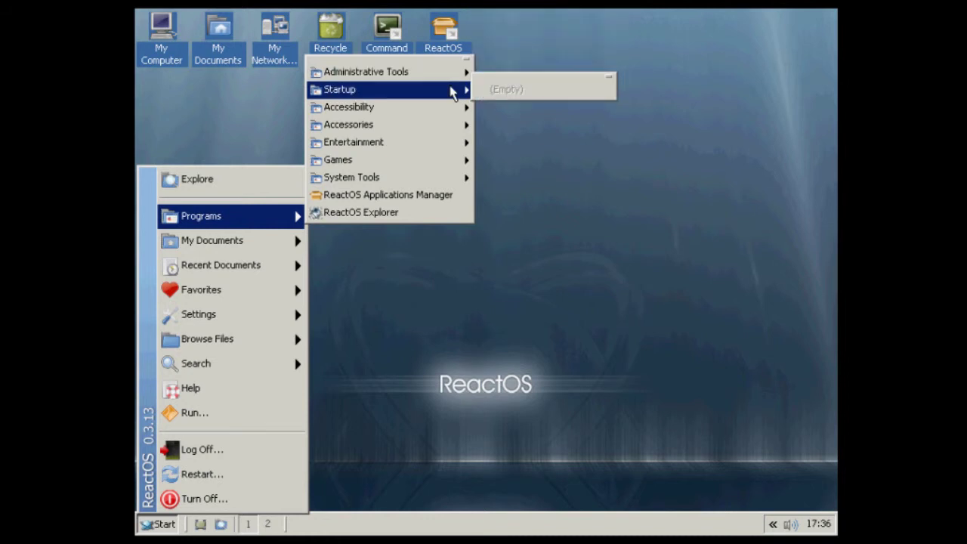
mouse_move(446, 107)
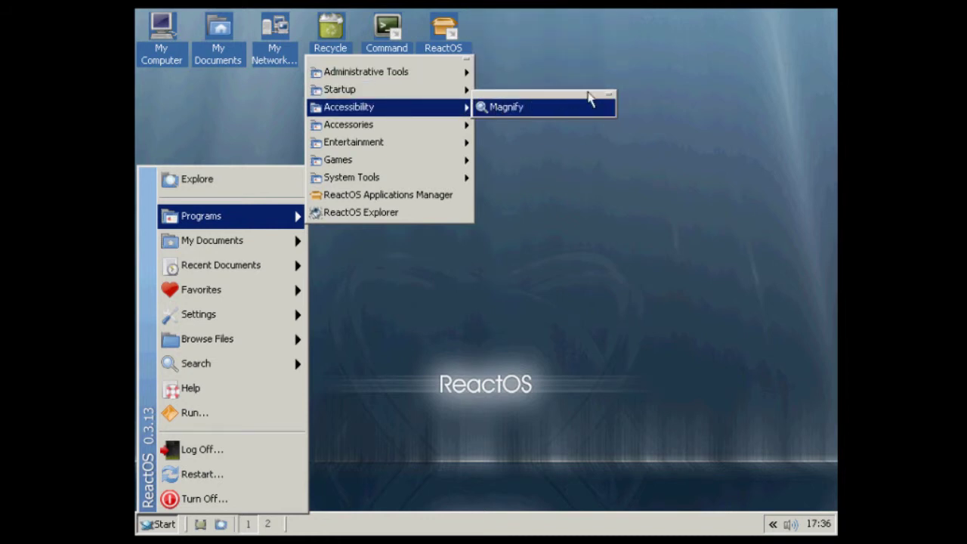
mouse_move(443, 129)
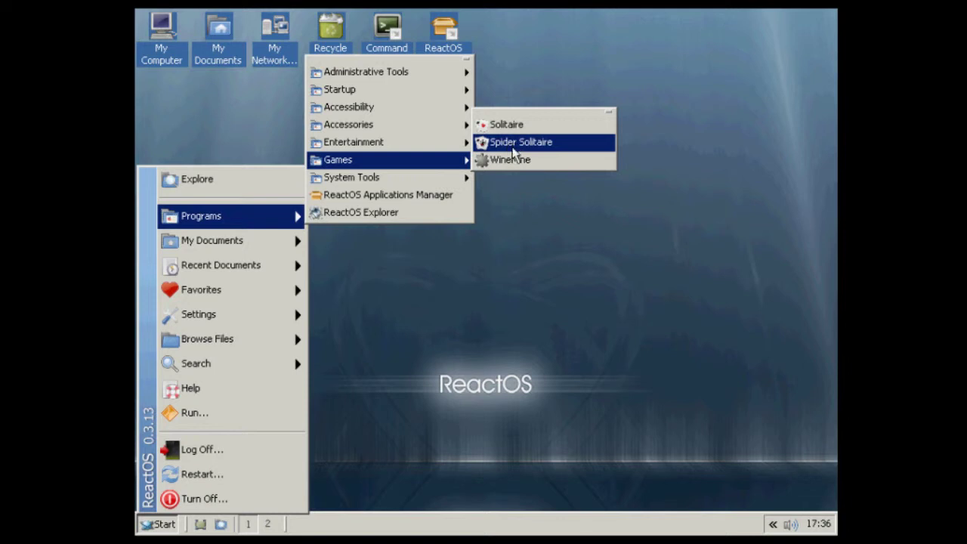
mouse_move(425, 177)
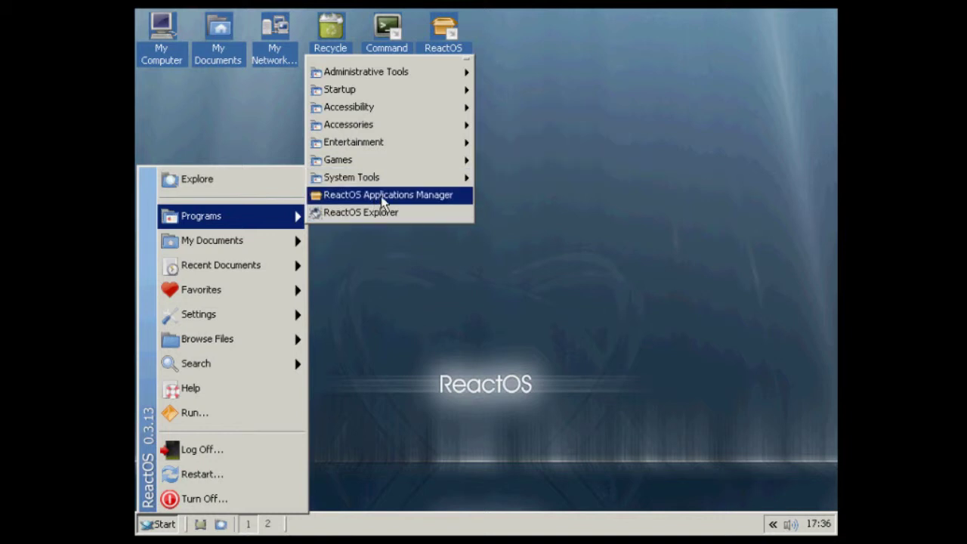
Launch Applications Manager maximized and browse the Audio and Internet & Network program lists.
click(383, 198)
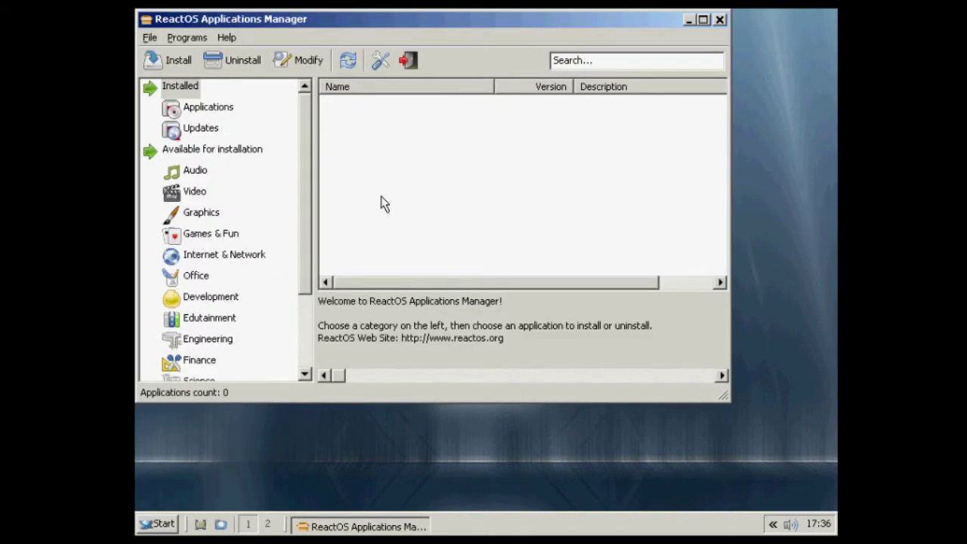
double_click(296, 24)
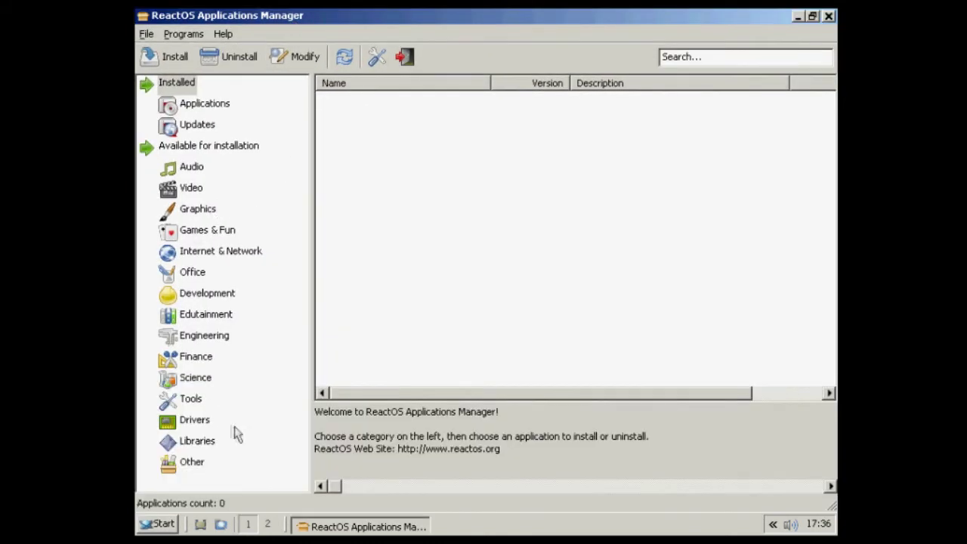
click(190, 166)
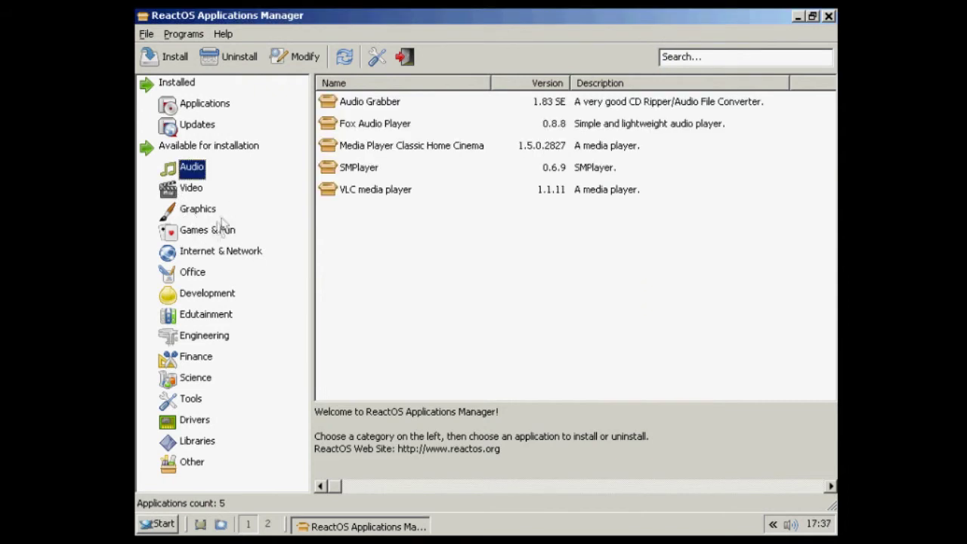
click(199, 261)
click(368, 151)
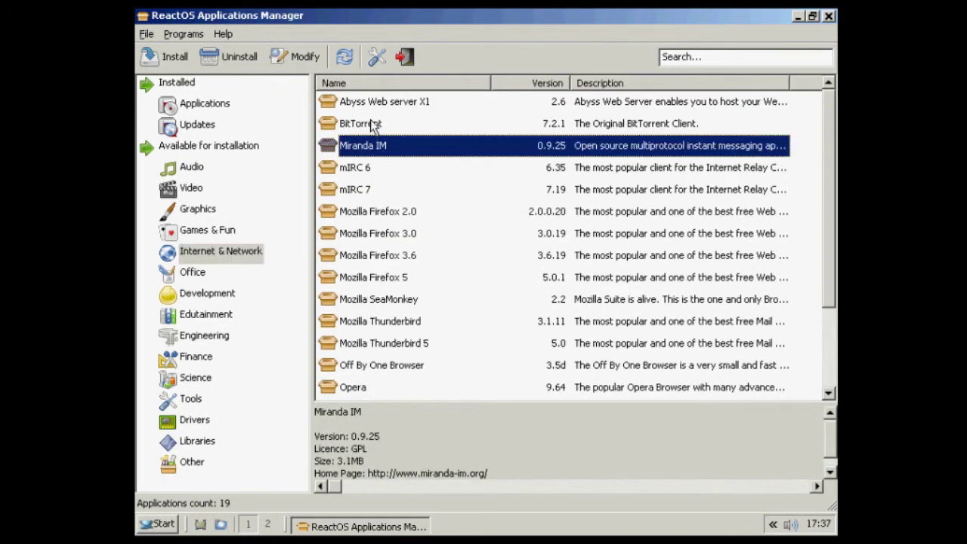
click(373, 124)
scroll(373, 189, down, 2)
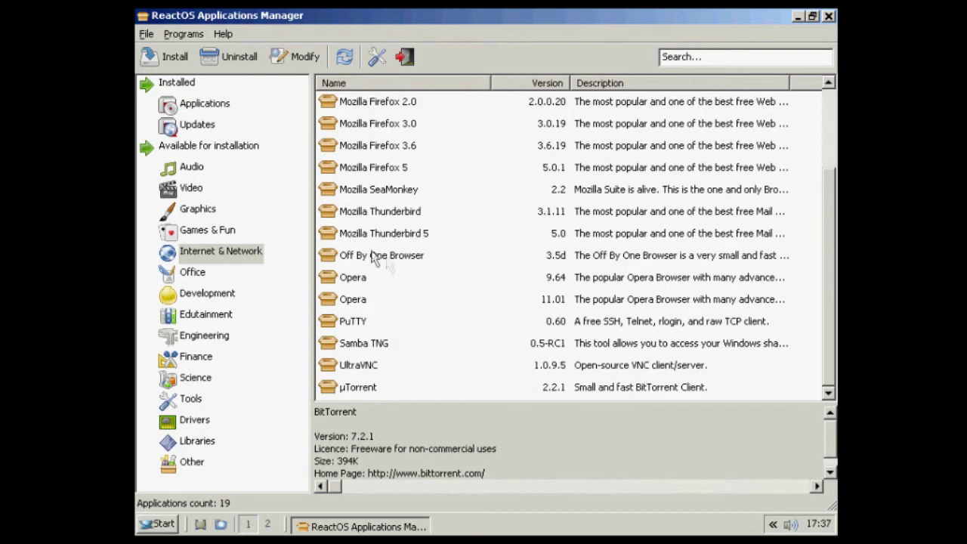
Compare Opera 11.01 and Firefox 2.0, then select Mozilla Firefox 5 and install it.
click(348, 300)
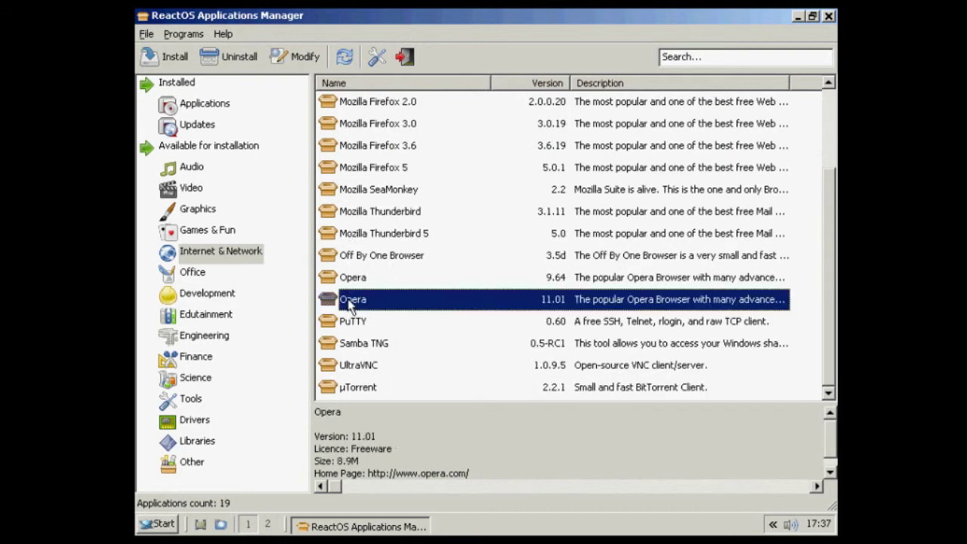
scroll(446, 287, up, 2)
click(394, 219)
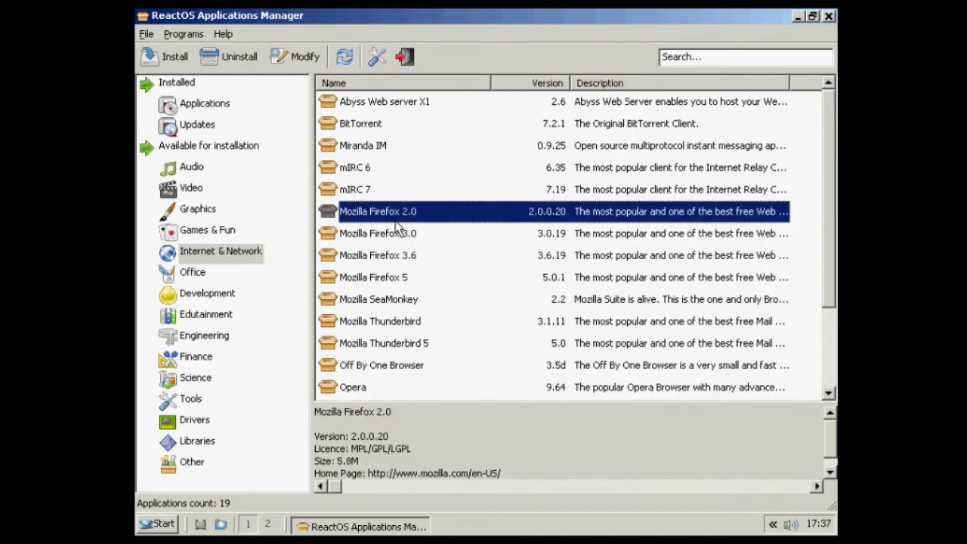
click(376, 279)
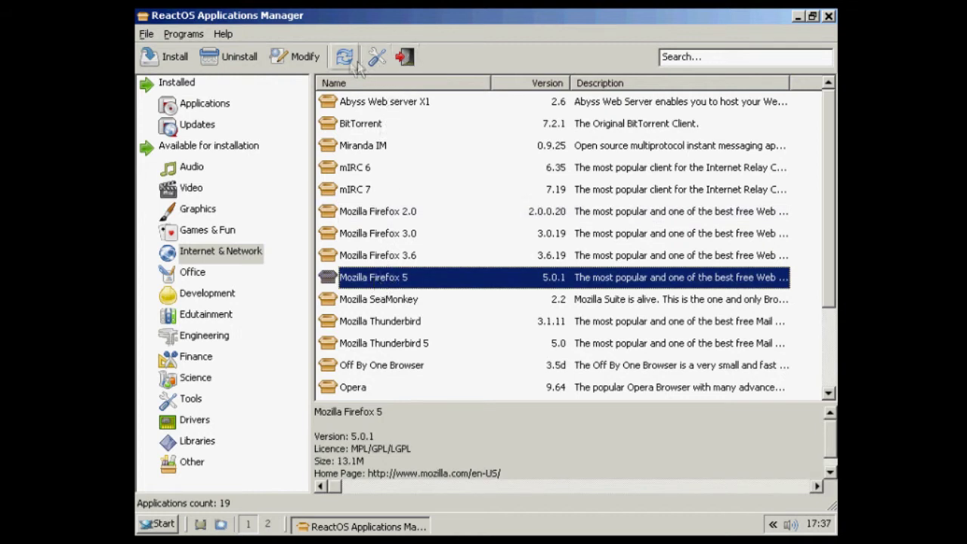
click(166, 58)
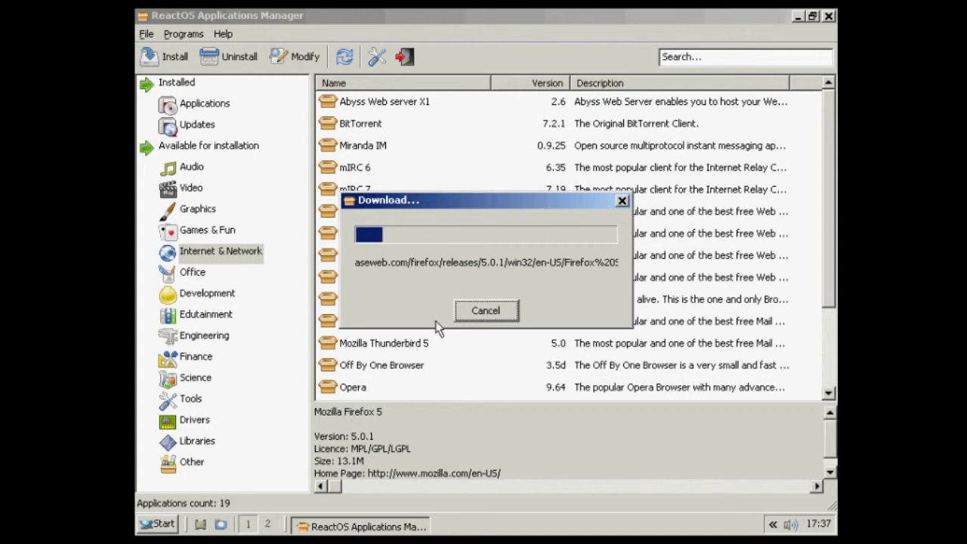
Switch to virtual desktop 2, glancing back at the download on desktop 1.
click(268, 524)
click(247, 523)
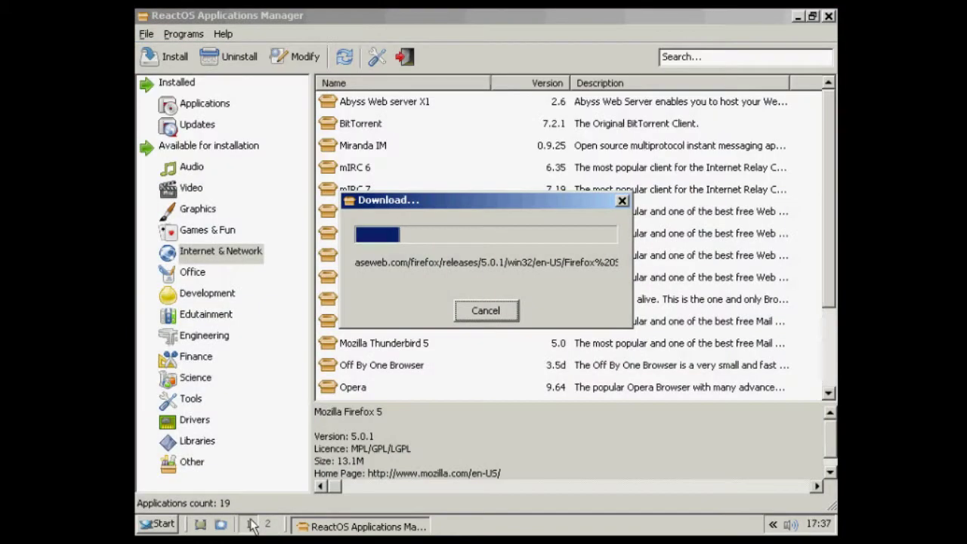
click(268, 525)
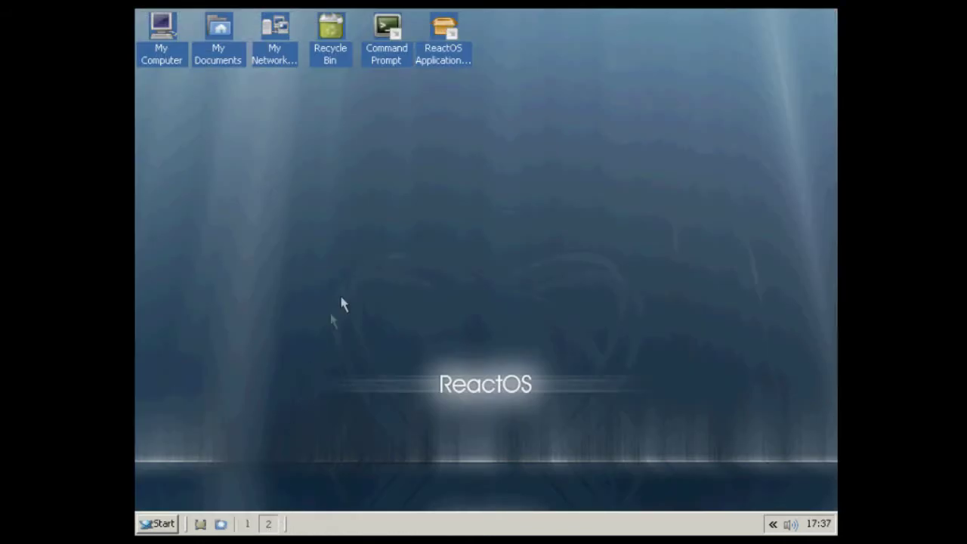
double_click(166, 51)
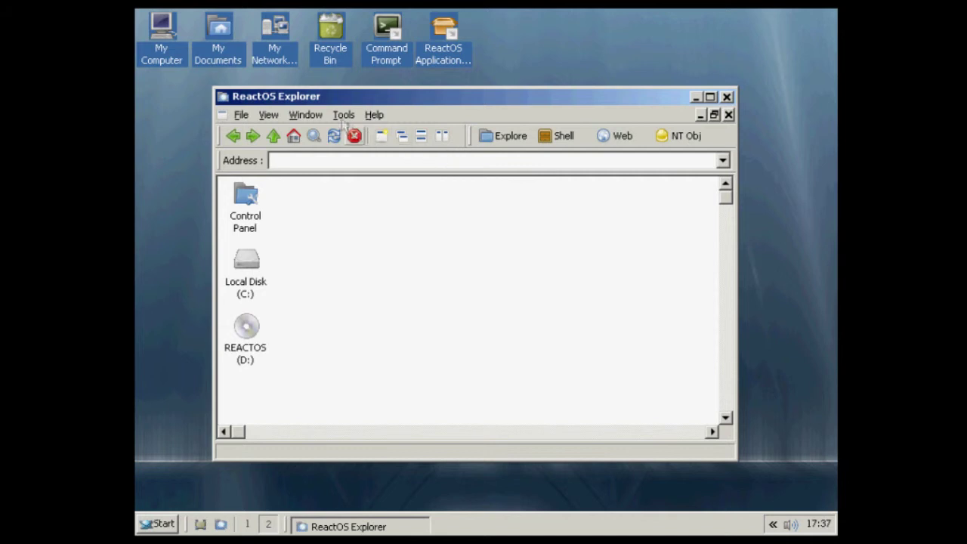
click(304, 117)
mouse_move(271, 116)
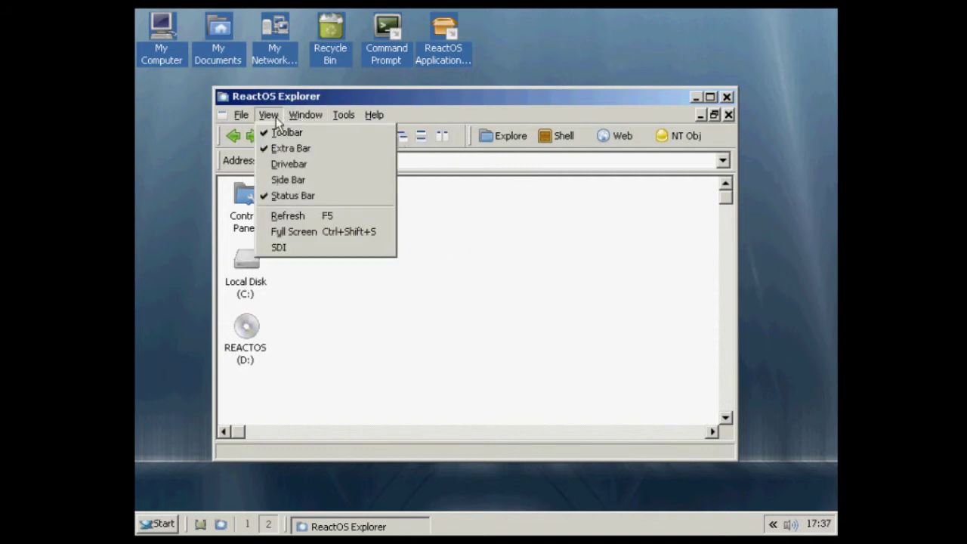
click(299, 182)
double_click(427, 269)
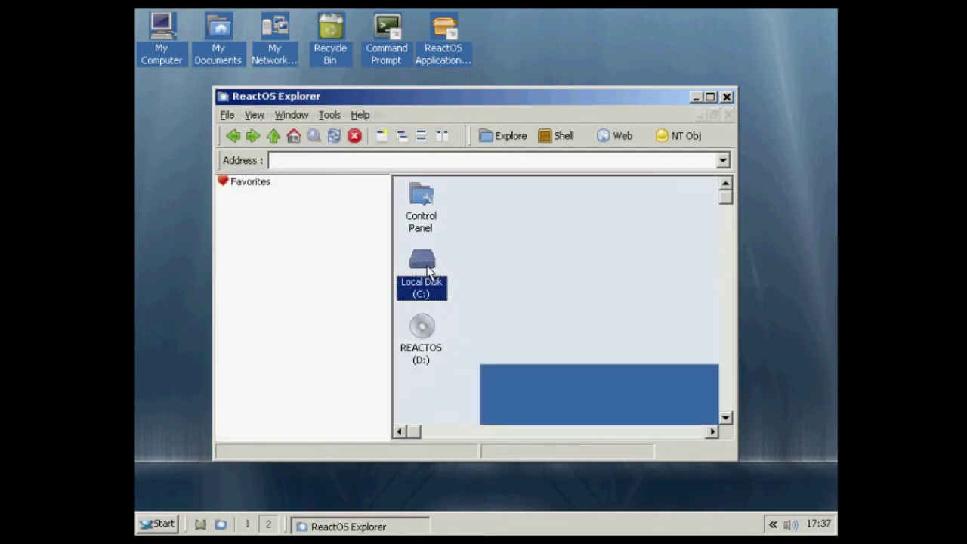
double_click(478, 203)
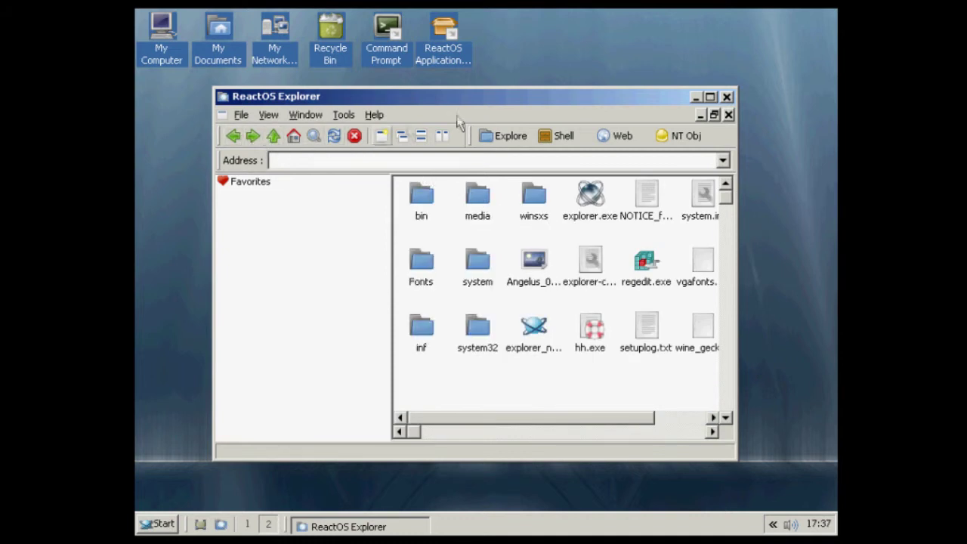
click(727, 97)
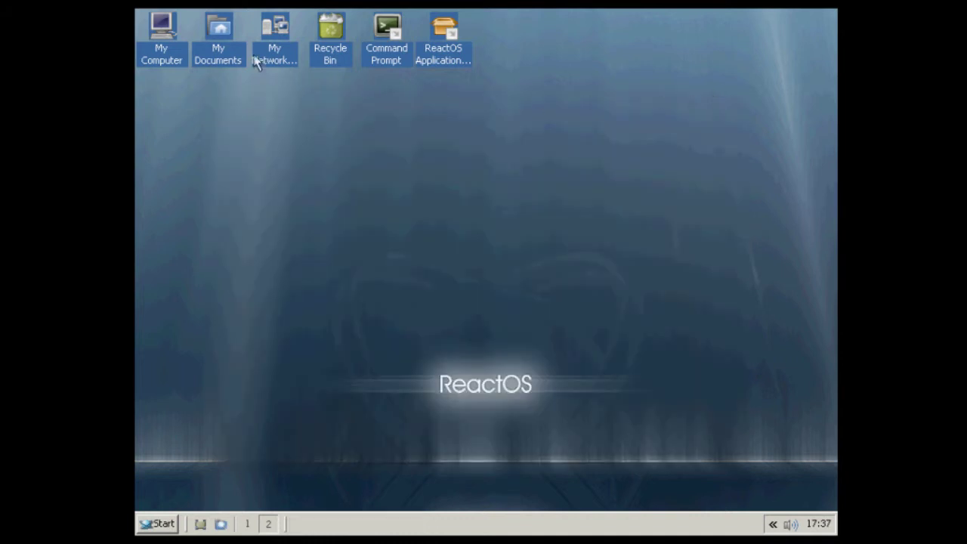
double_click(234, 57)
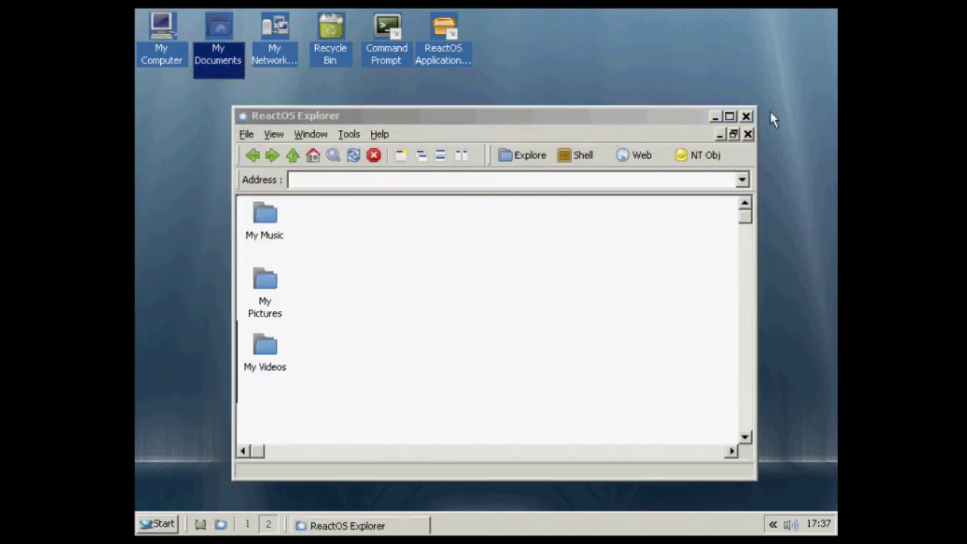
double_click(280, 222)
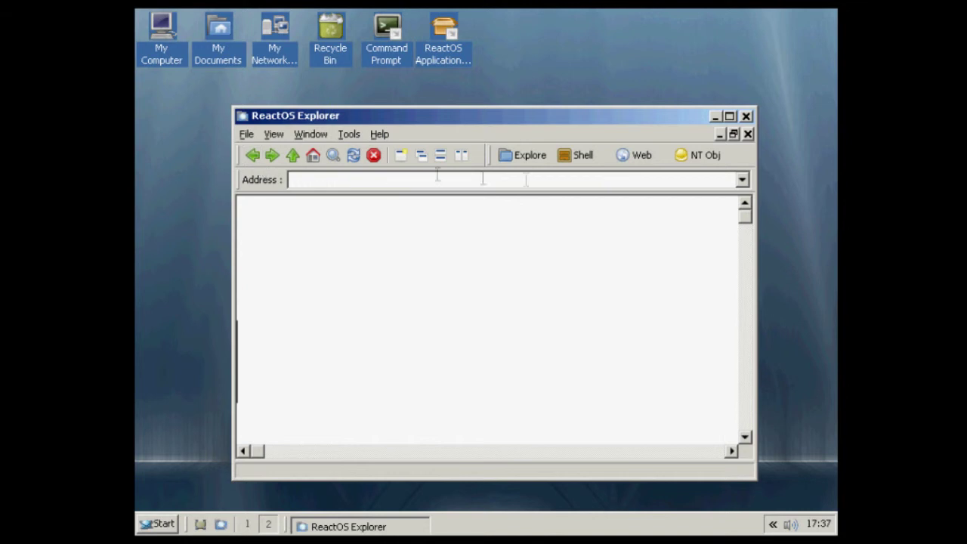
click(747, 115)
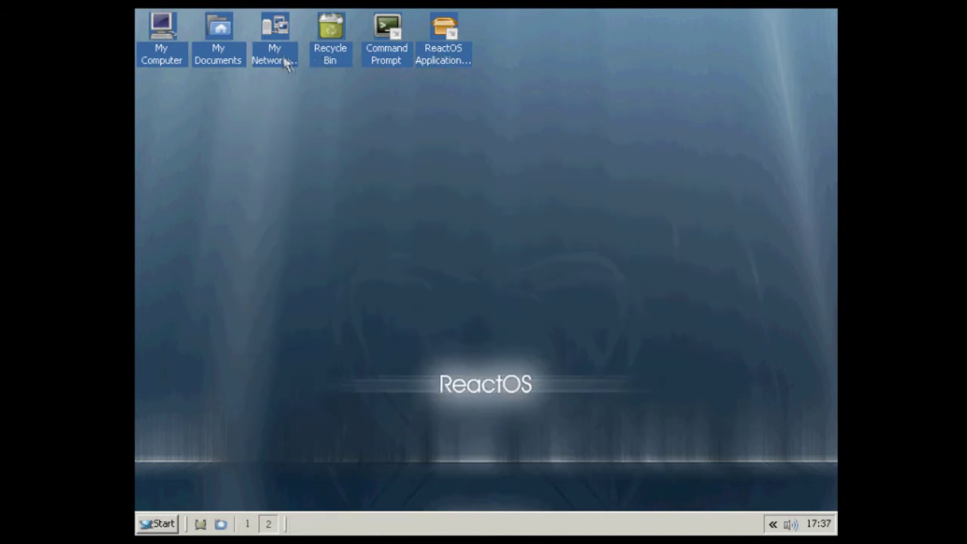
double_click(285, 63)
click(765, 136)
double_click(407, 66)
drag(363, 39, 397, 73)
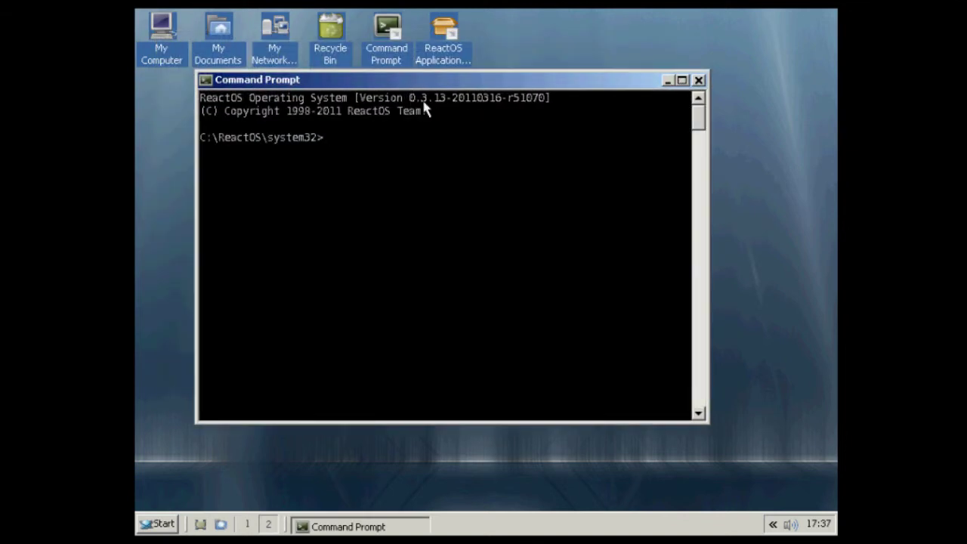
text(dir)
key(Return)
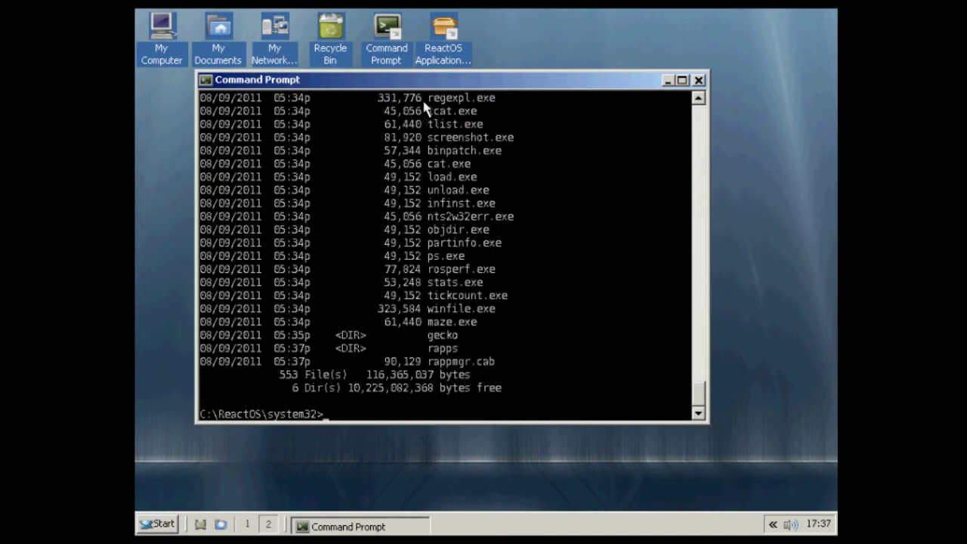
click(699, 79)
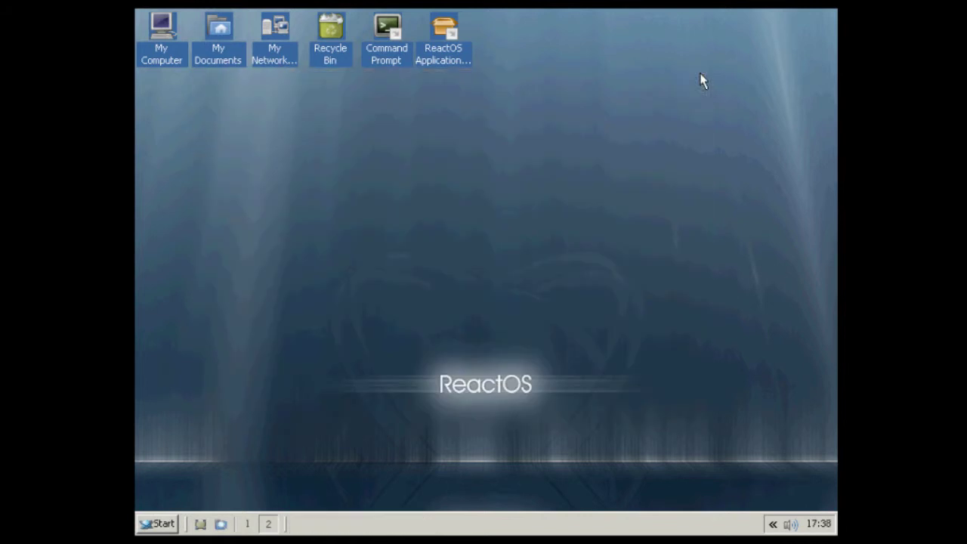
click(395, 59)
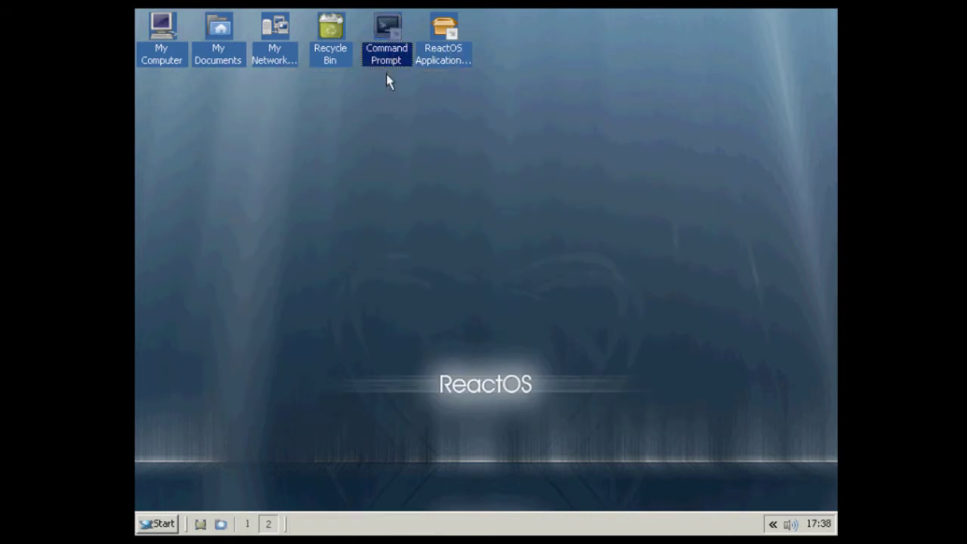
Open the Control Panel from Start > Settings, then close it again.
click(457, 62)
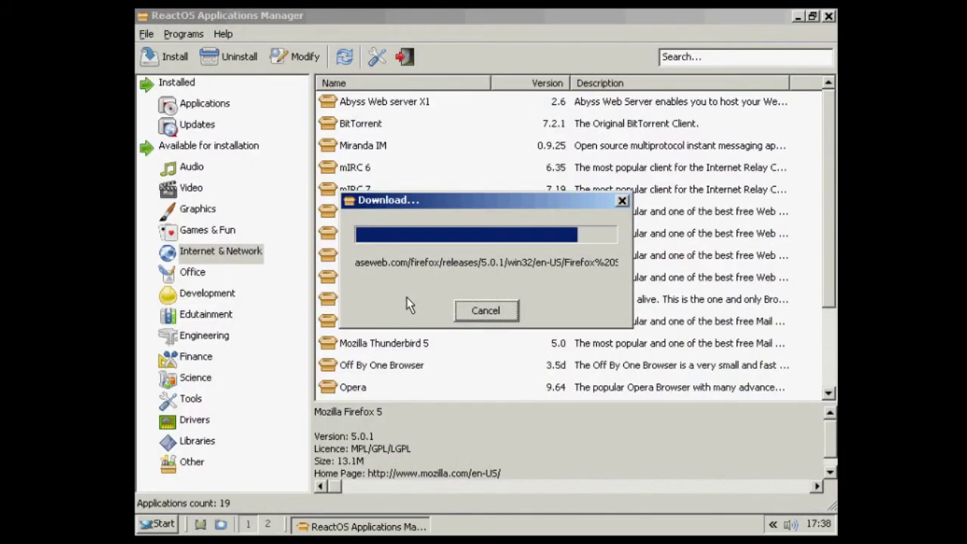
click(155, 524)
mouse_move(198, 321)
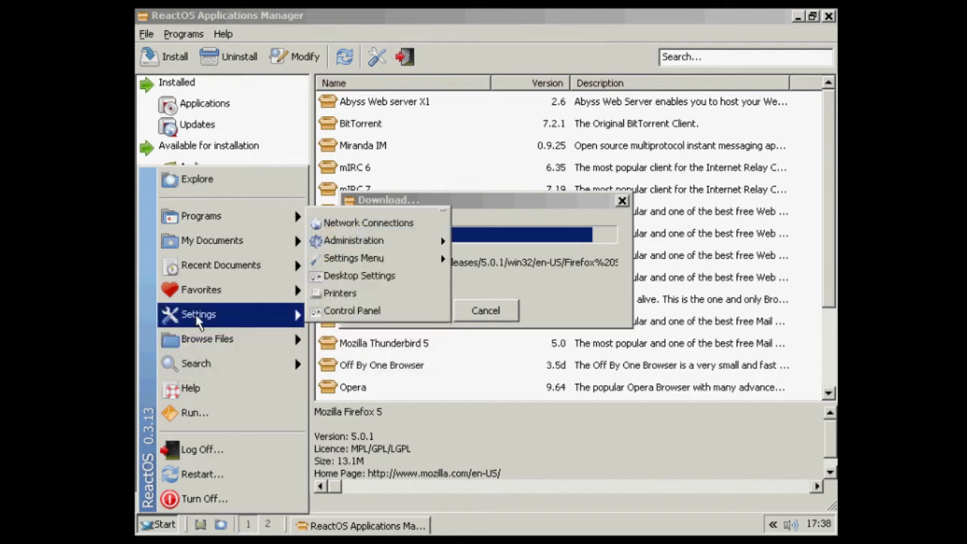
mouse_move(368, 247)
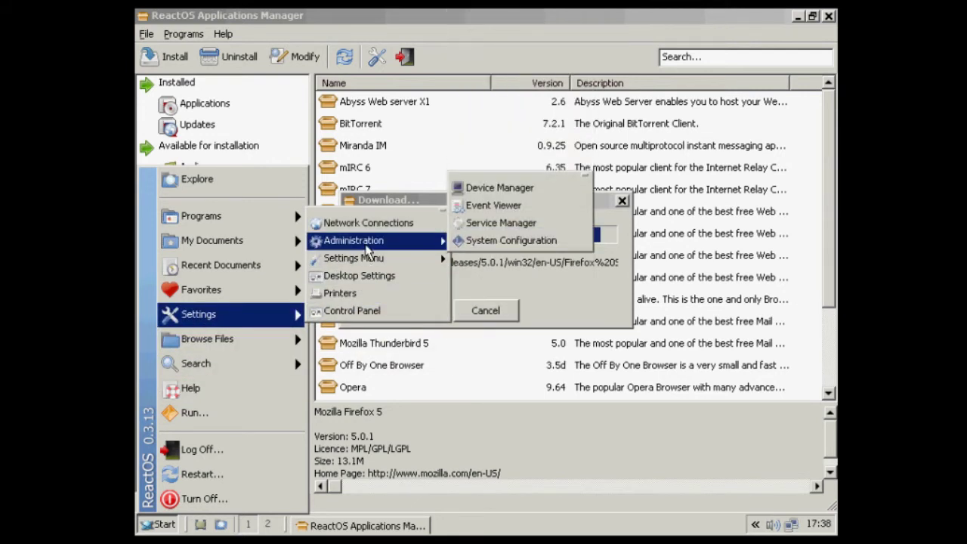
click(376, 310)
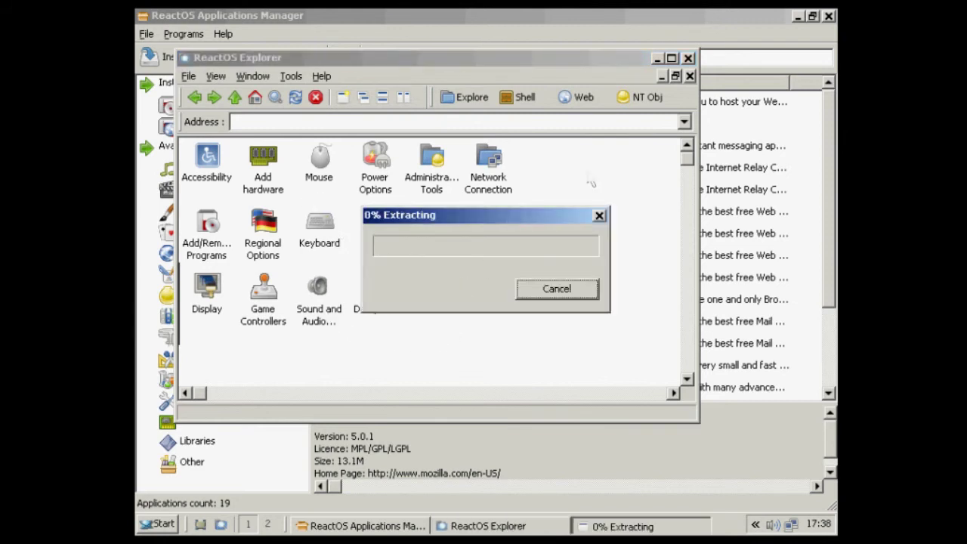
click(688, 58)
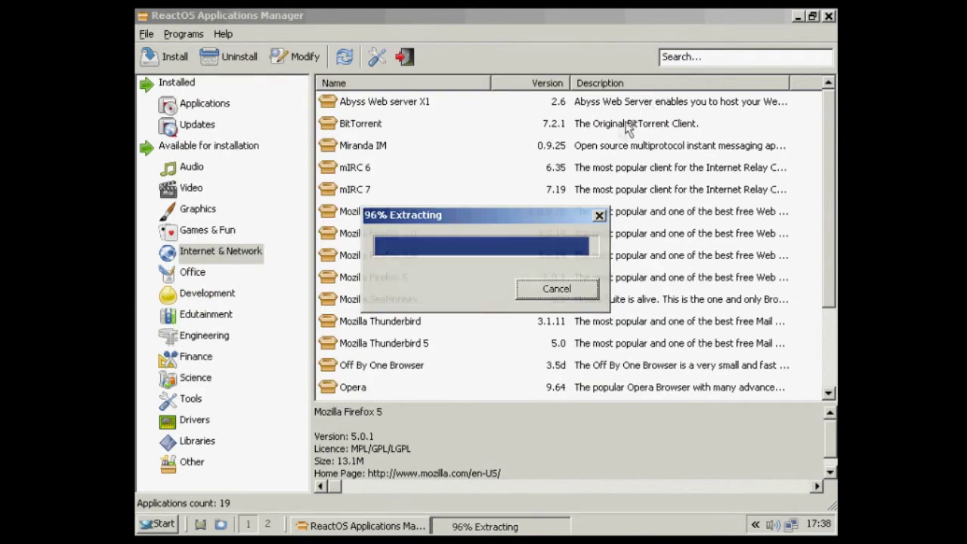
Install Firefox 5 with the Standard setup type, launch it, and bring Applications Manager forward.
click(578, 417)
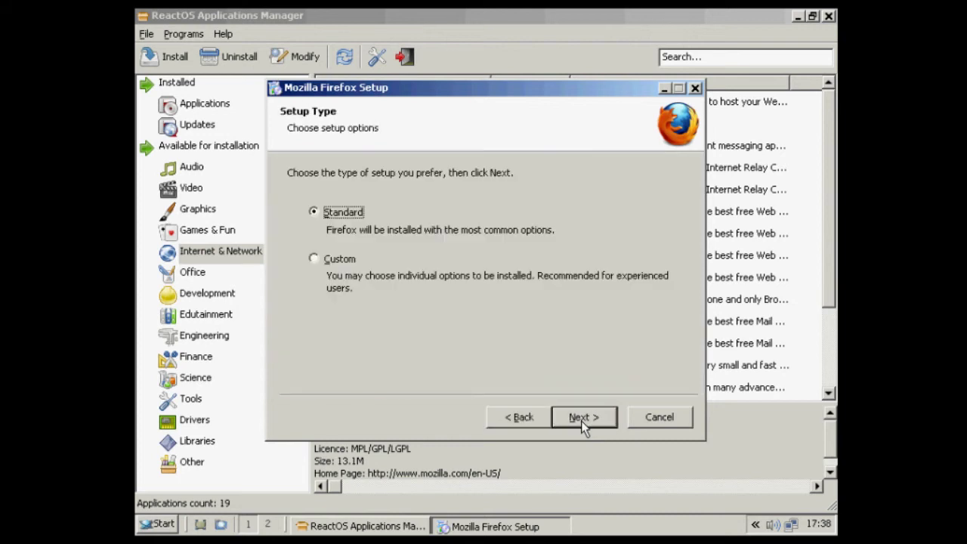
click(580, 421)
click(584, 419)
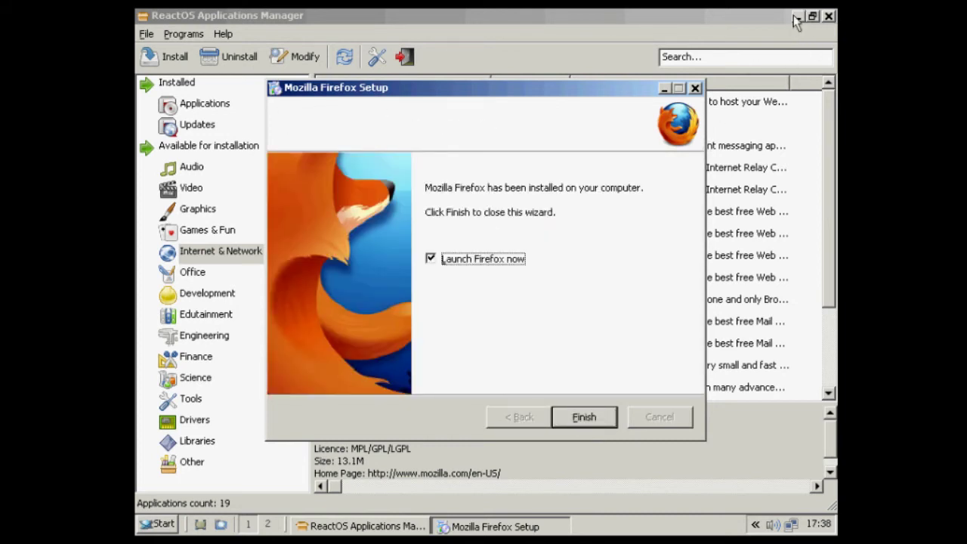
click(582, 417)
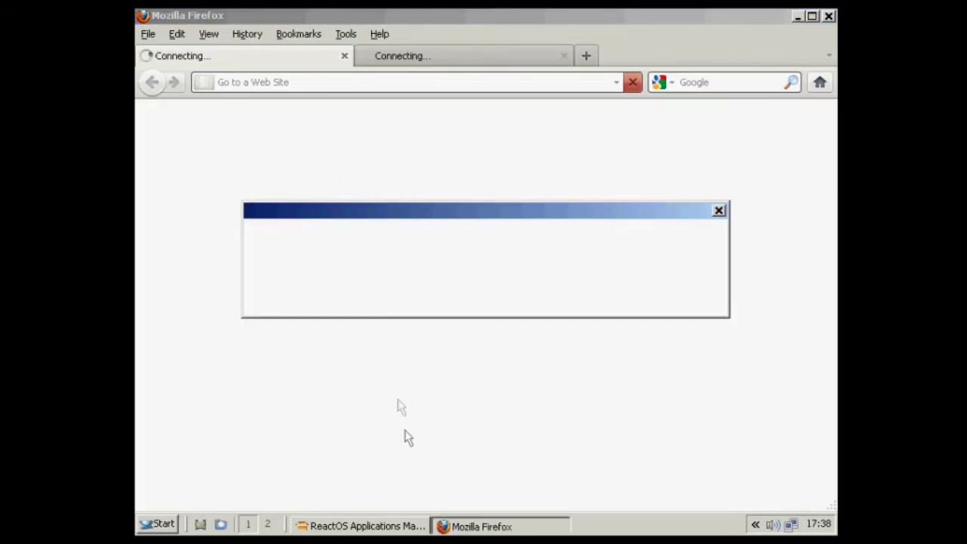
click(372, 528)
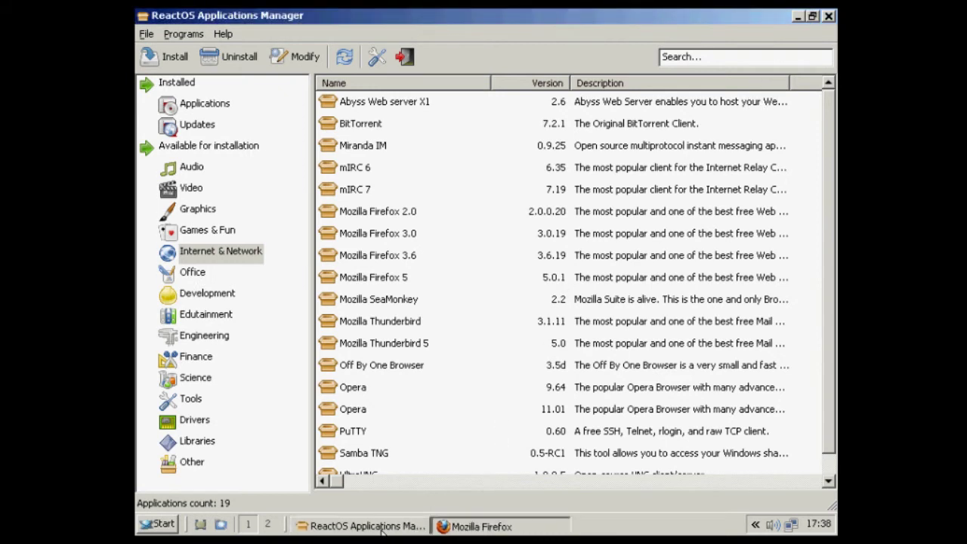
Open Task Manager from the taskbar menu and show the Processes list.
click(449, 527)
right_click(449, 529)
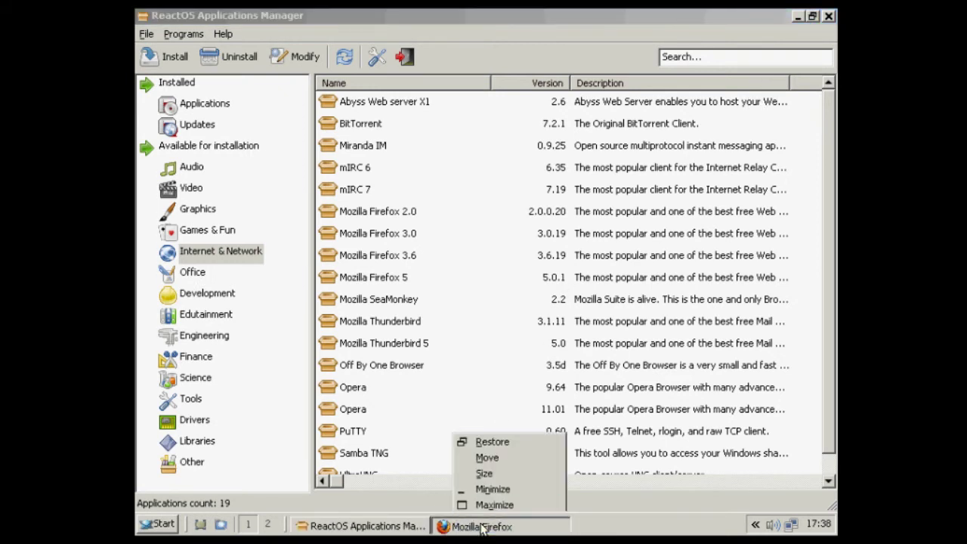
right_click(579, 524)
click(627, 505)
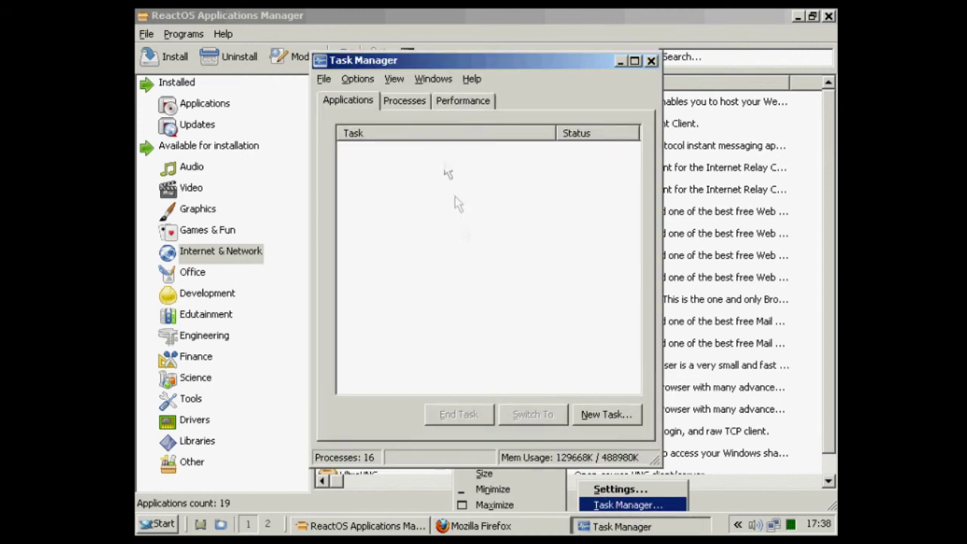
click(396, 103)
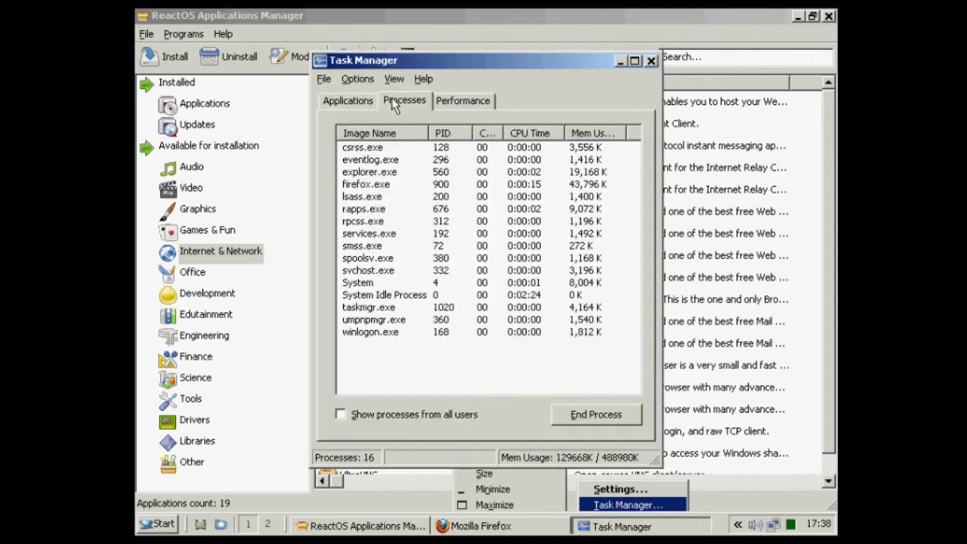
End the firefox.exe process, confirm the termination, and close Task Manager.
click(366, 185)
right_click(370, 184)
click(400, 198)
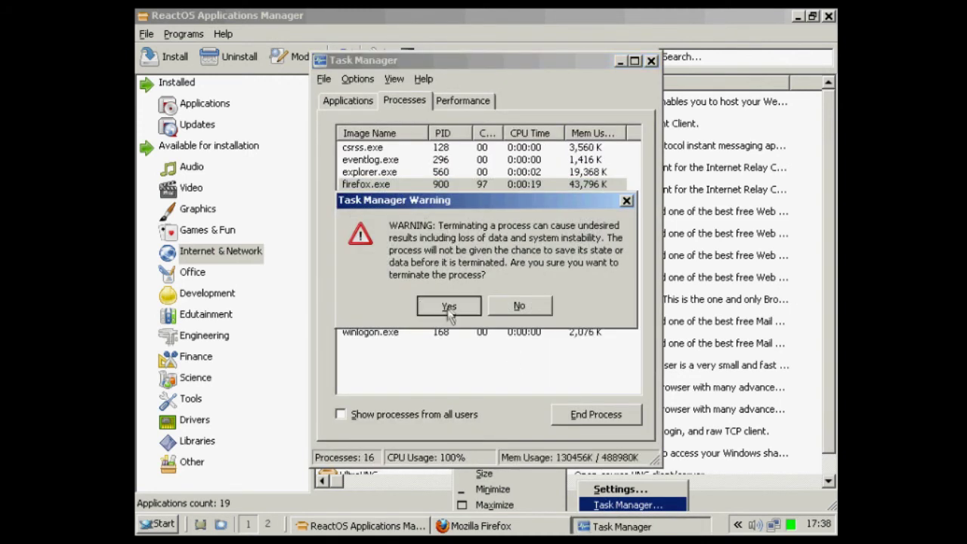
click(448, 304)
click(651, 60)
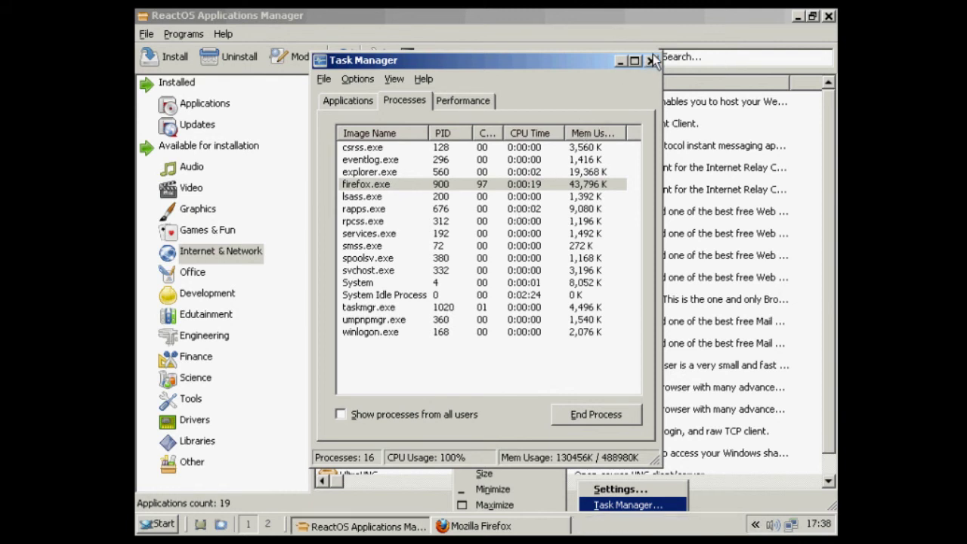
Close the Firefox window from its taskbar menu and switch to virtual desktop 2.
click(495, 523)
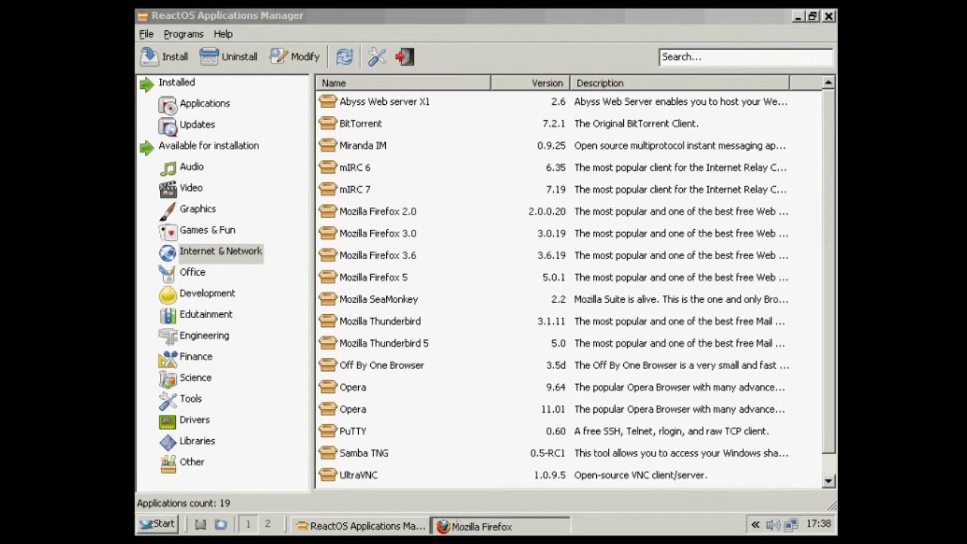
right_click(479, 524)
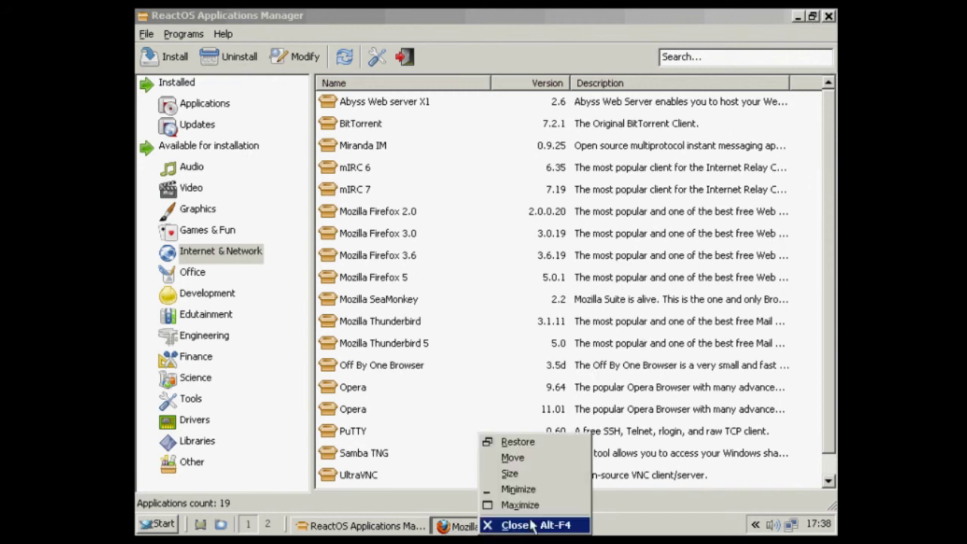
click(380, 527)
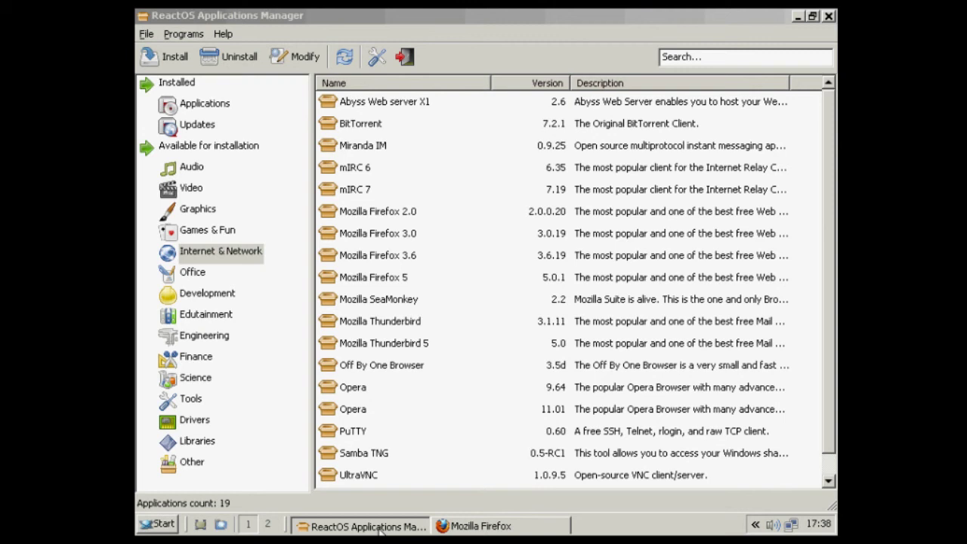
click(268, 524)
right_click(337, 193)
Dismiss the desktop menu and browse the Start menu's Programs list.
click(323, 243)
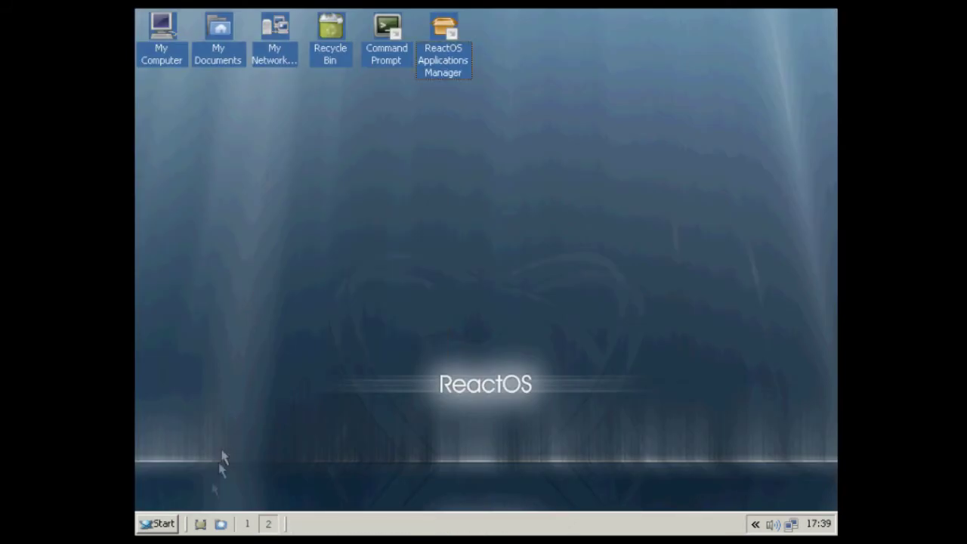
click(149, 526)
mouse_move(257, 229)
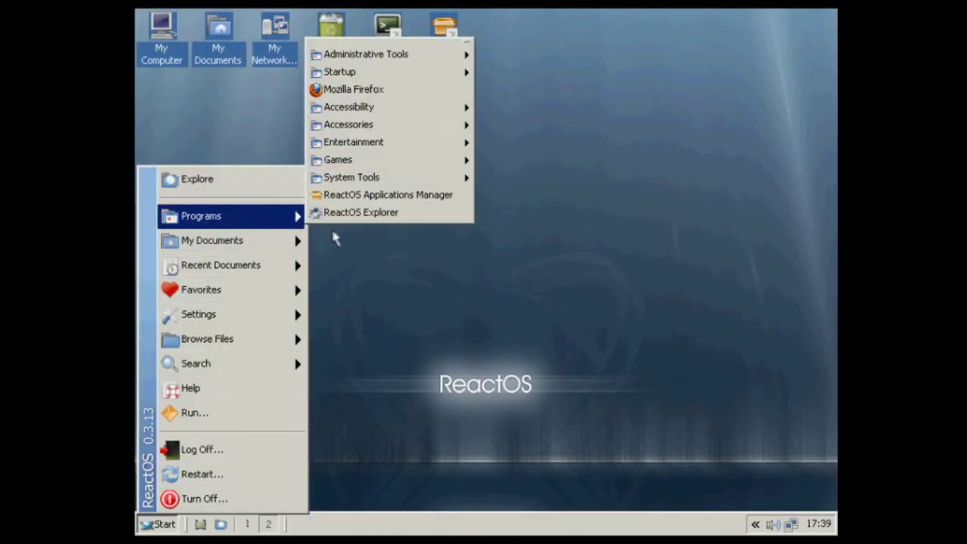
click(381, 100)
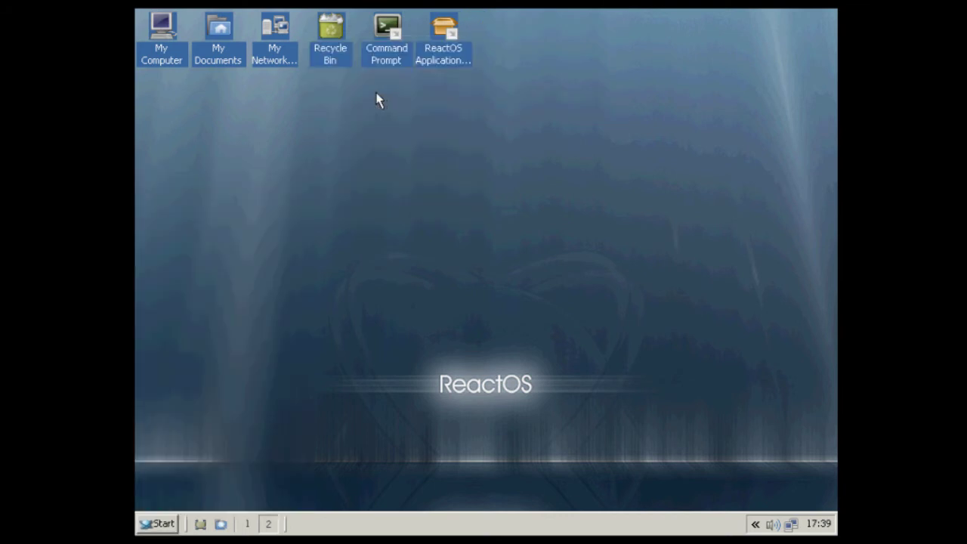
Browse Start > Programs > System Tools, then close the Start menu.
click(143, 524)
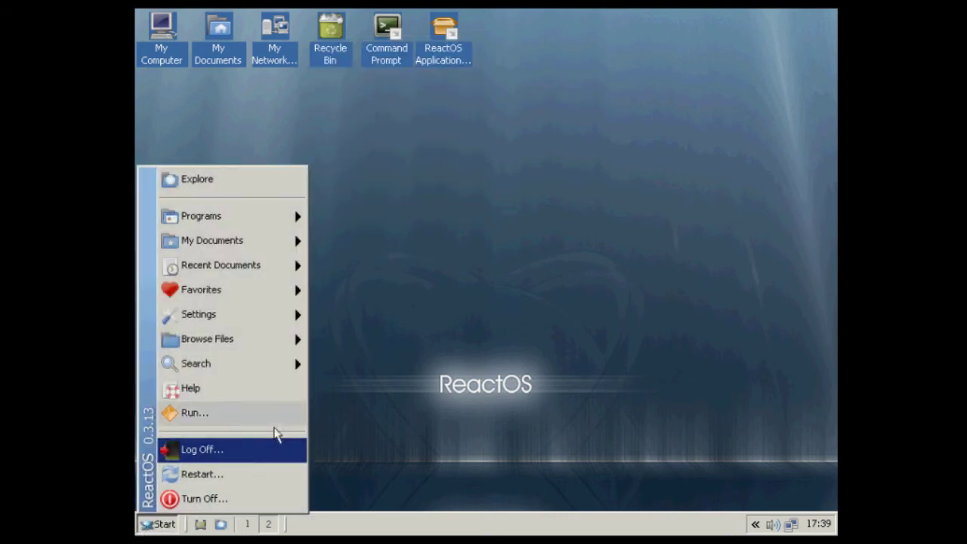
mouse_move(226, 216)
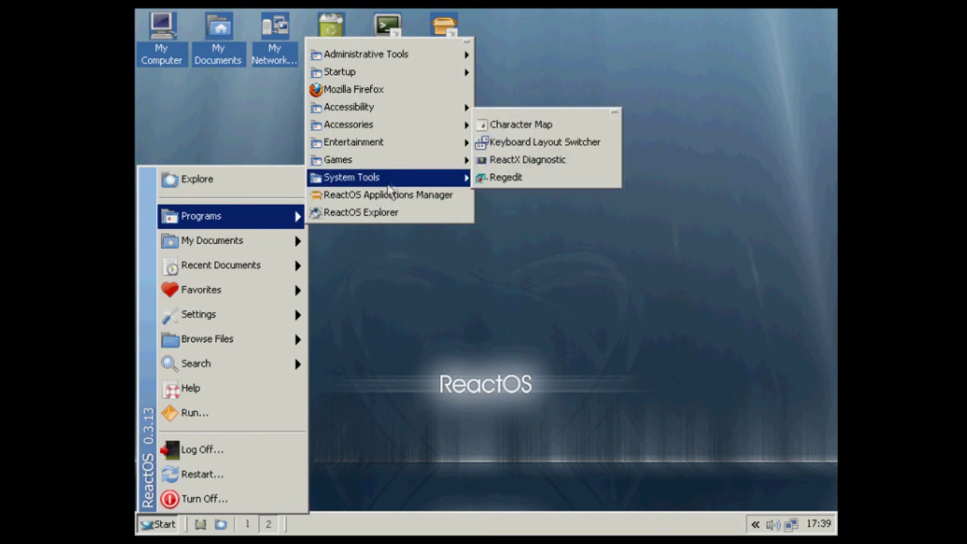
click(373, 210)
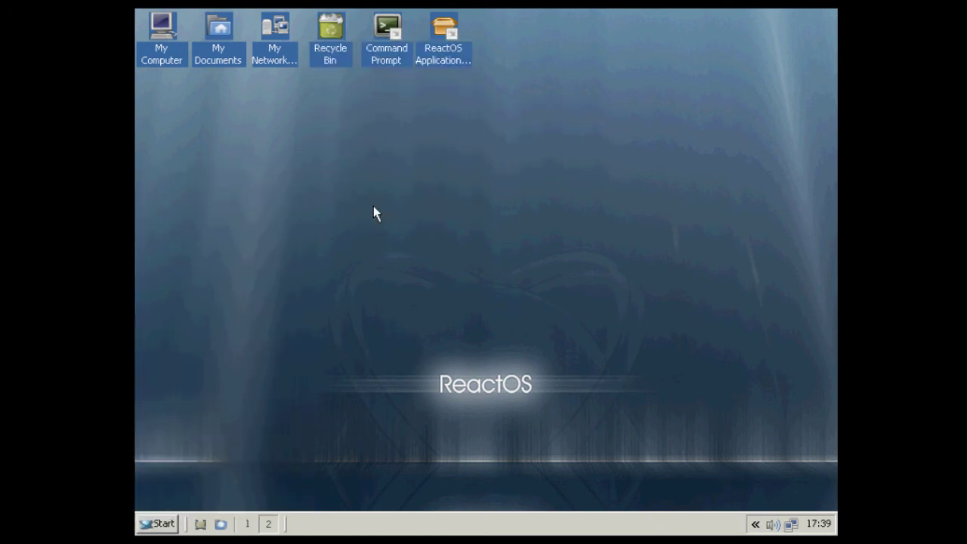
Look at Start > Search, close the menu, and bring up the desktop context menu.
right_click(366, 204)
click(155, 522)
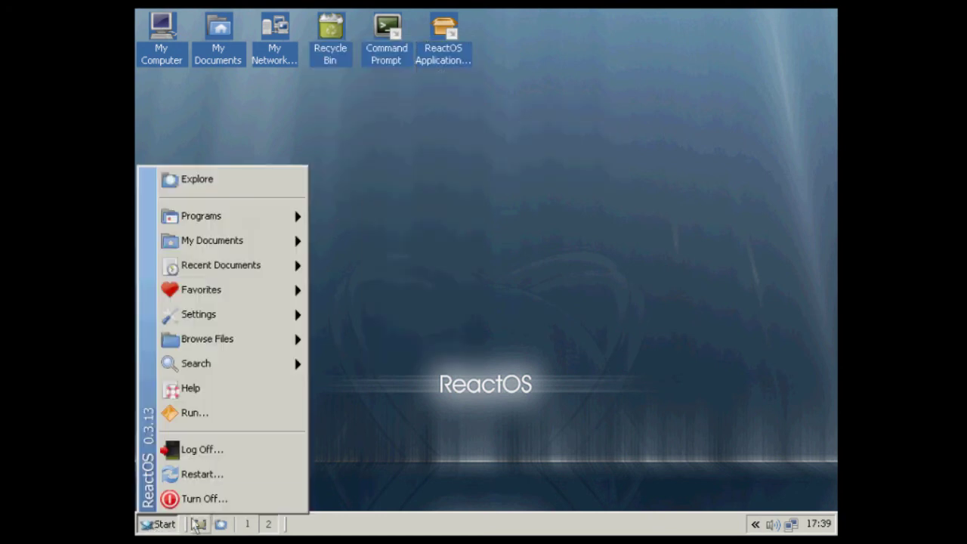
mouse_move(227, 364)
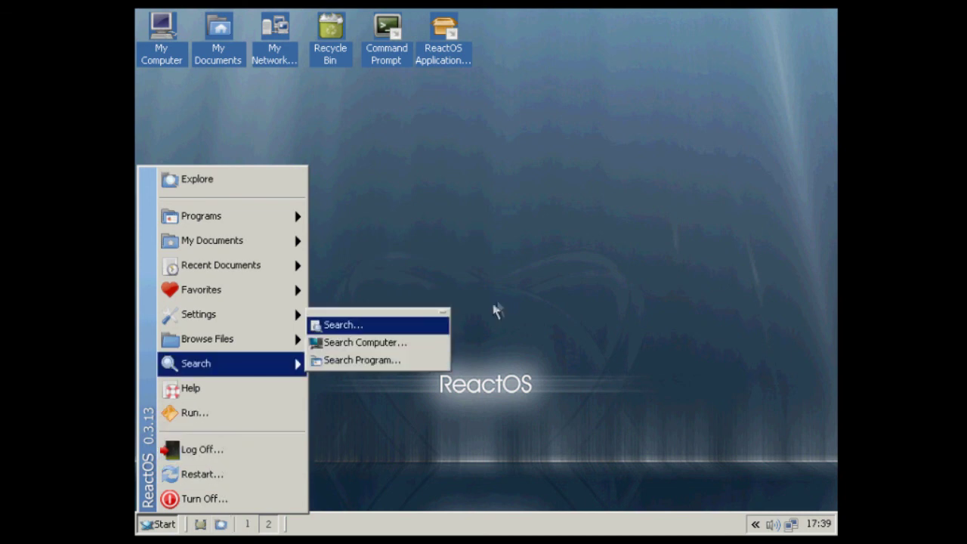
click(481, 191)
right_click(427, 190)
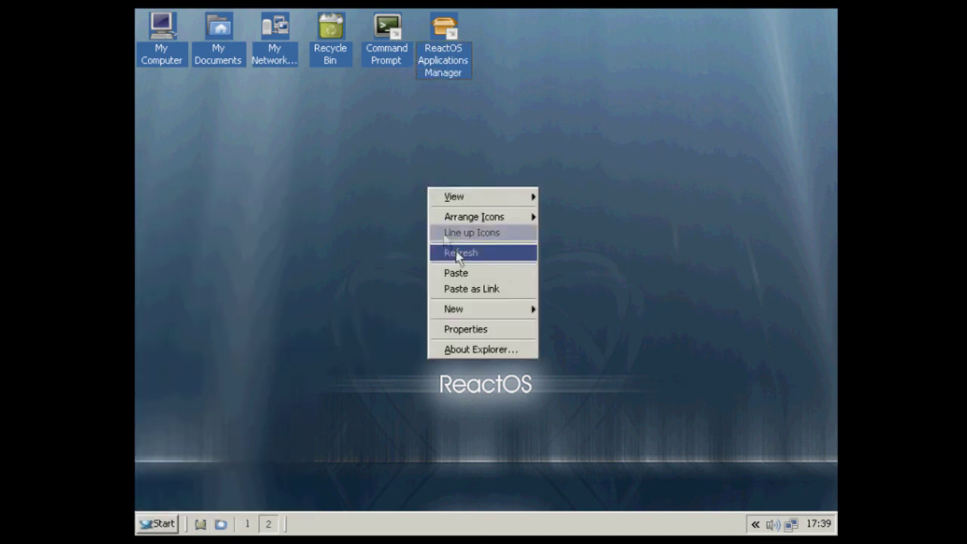
click(460, 330)
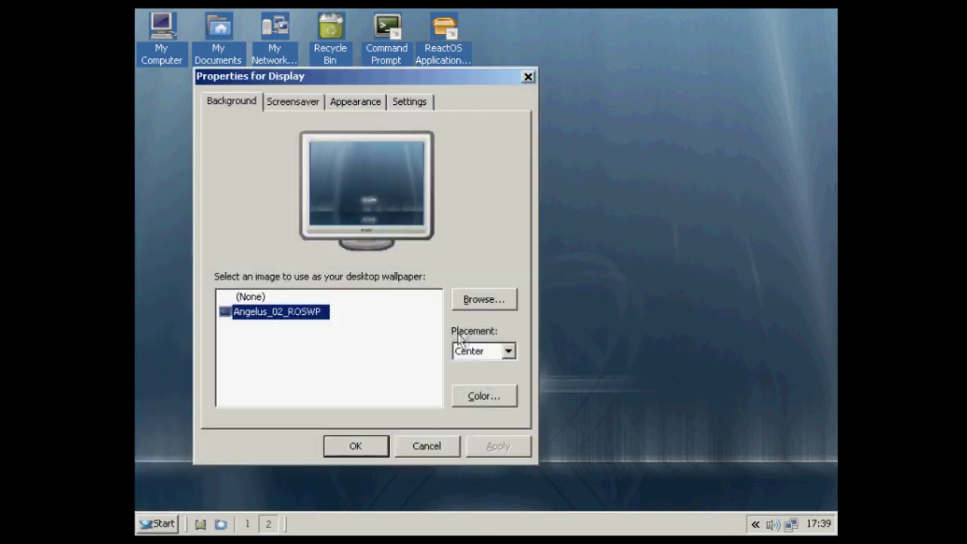
click(295, 105)
click(528, 78)
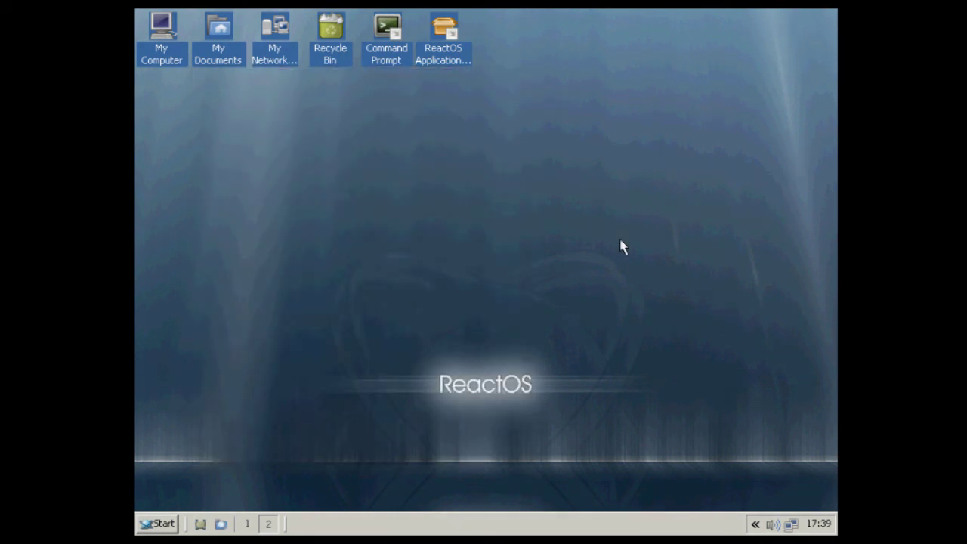